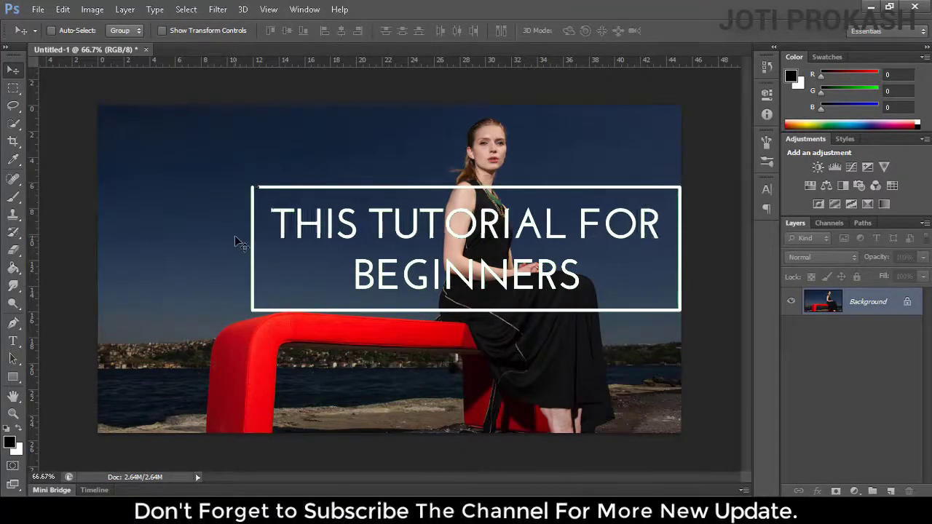
Draw a yellow-filled rectangle shape and move it up to the middle over the woman's lap
click(13, 377)
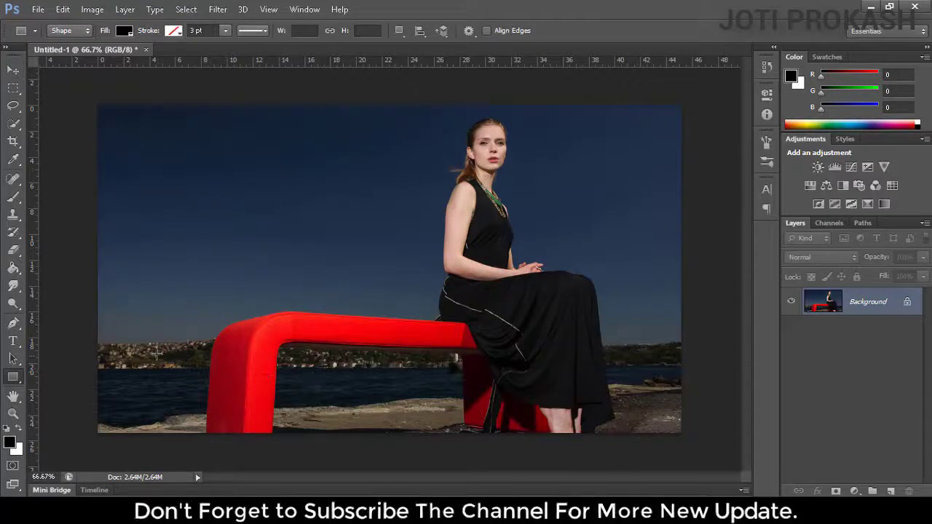
mouse_move(144, 338)
mouse_down()
mouse_move(480, 419)
mouse_move(469, 429)
mouse_up()
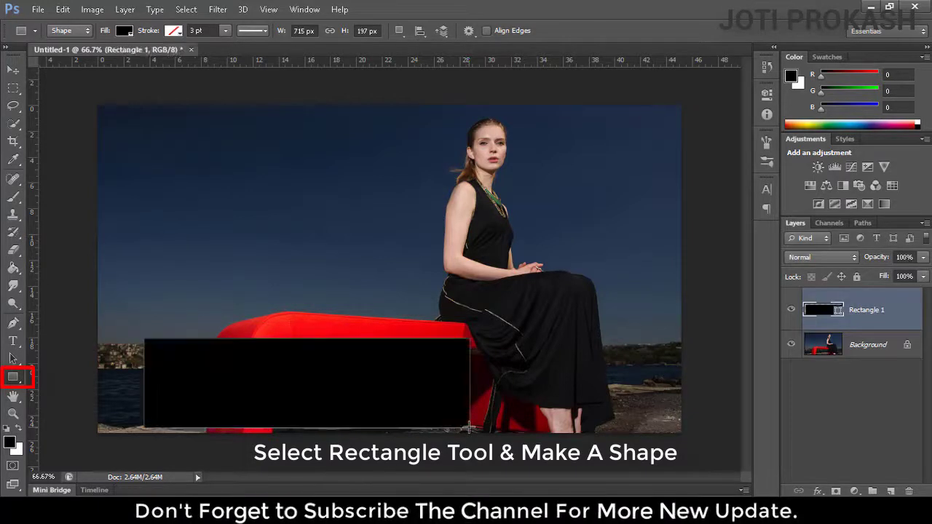
click(123, 31)
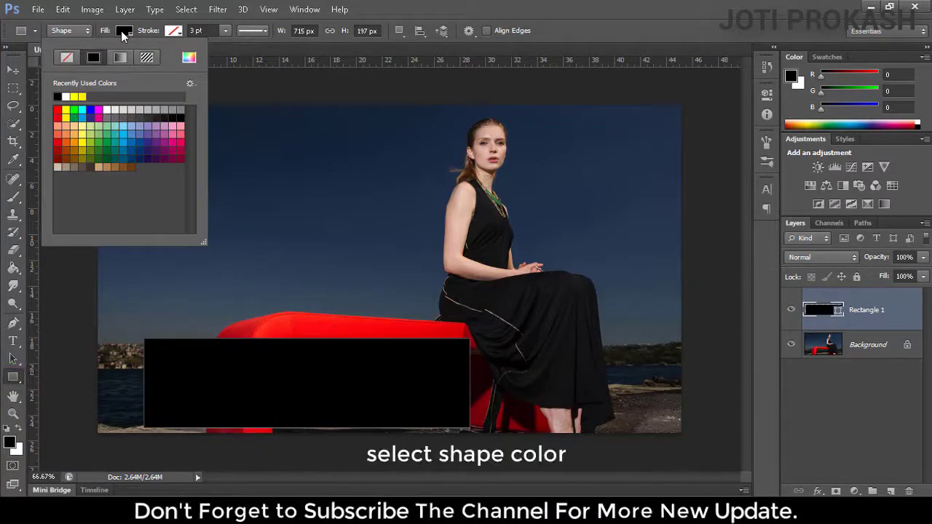
click(57, 110)
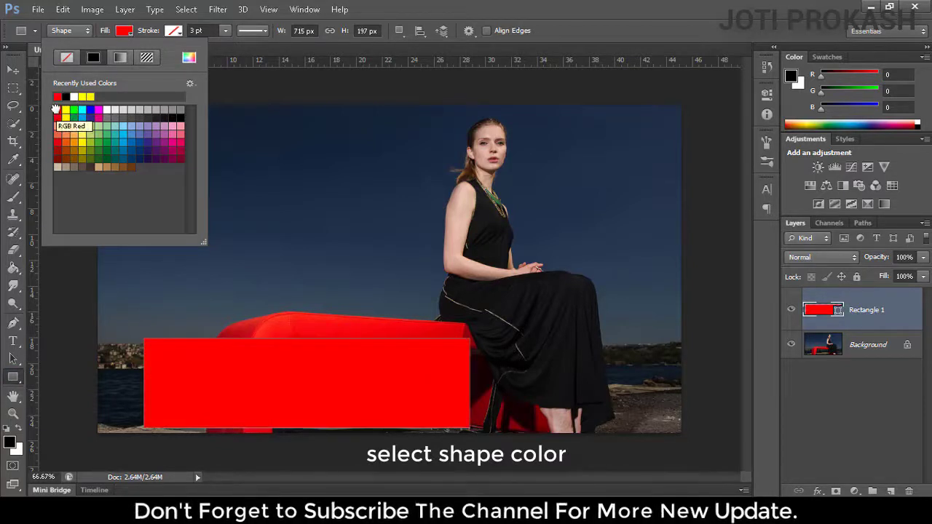
click(65, 110)
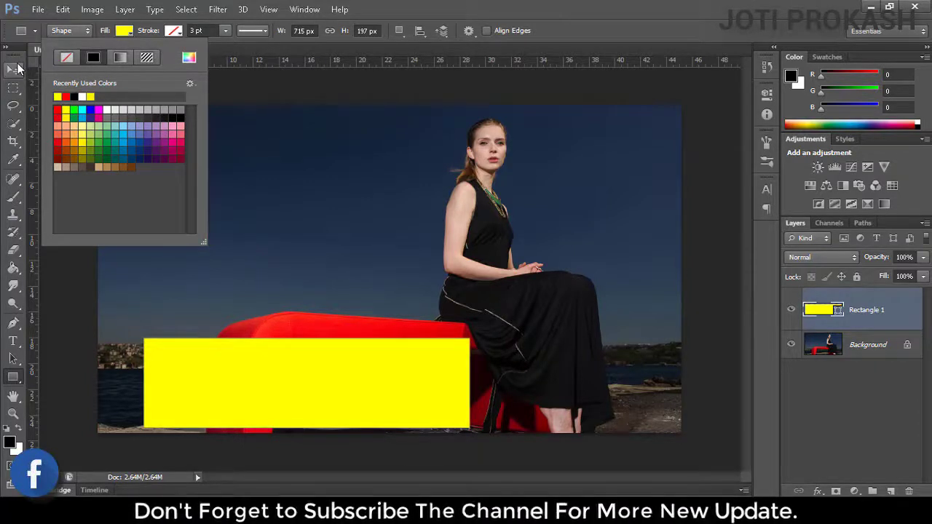
click(18, 68)
click(20, 70)
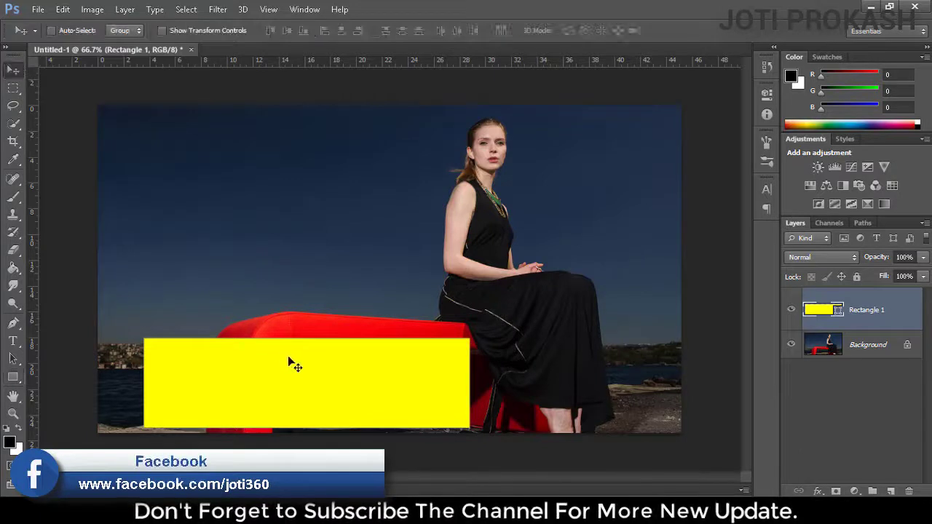
mouse_move(289, 357)
mouse_down()
mouse_move(382, 282)
mouse_move(383, 249)
mouse_up()
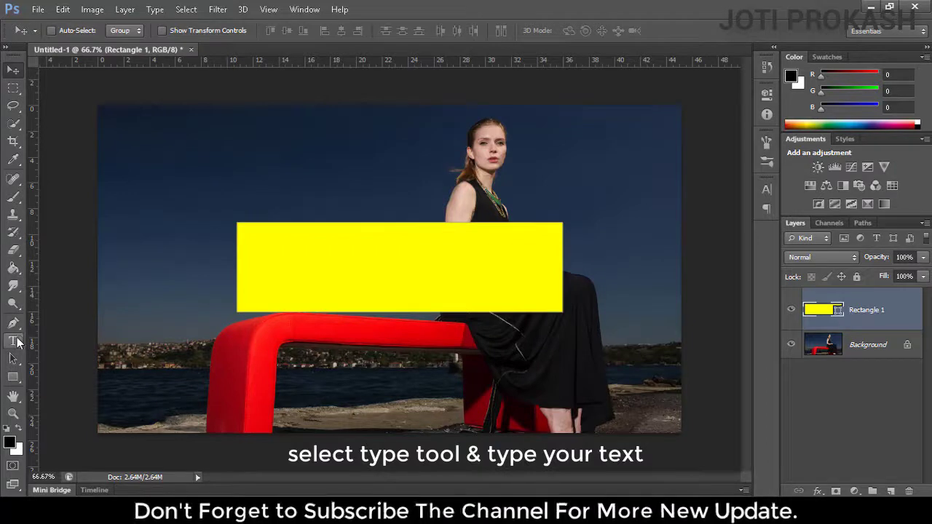
Add bold Arial 30 pt text layers 'KNOCKOUT' and 'TEXT EFFECT' in the sky above the banner
click(15, 341)
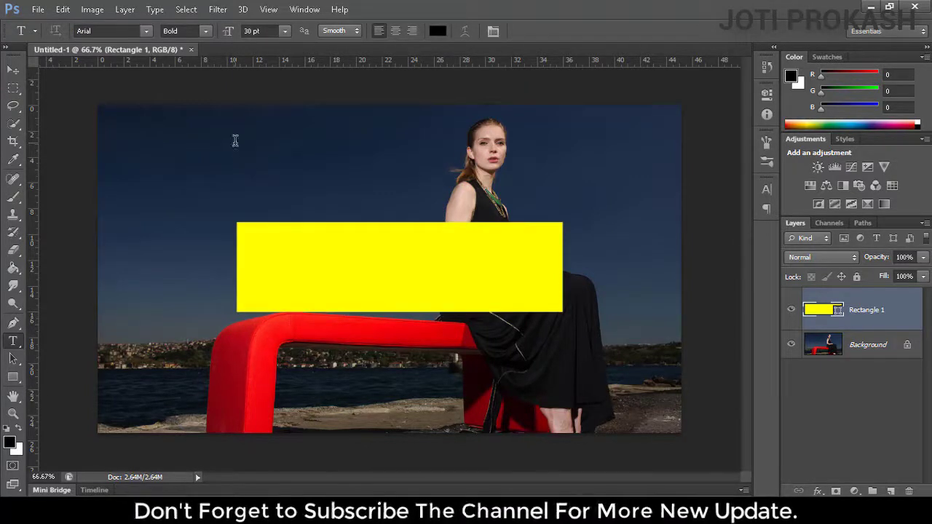
click(236, 141)
text(KNO)
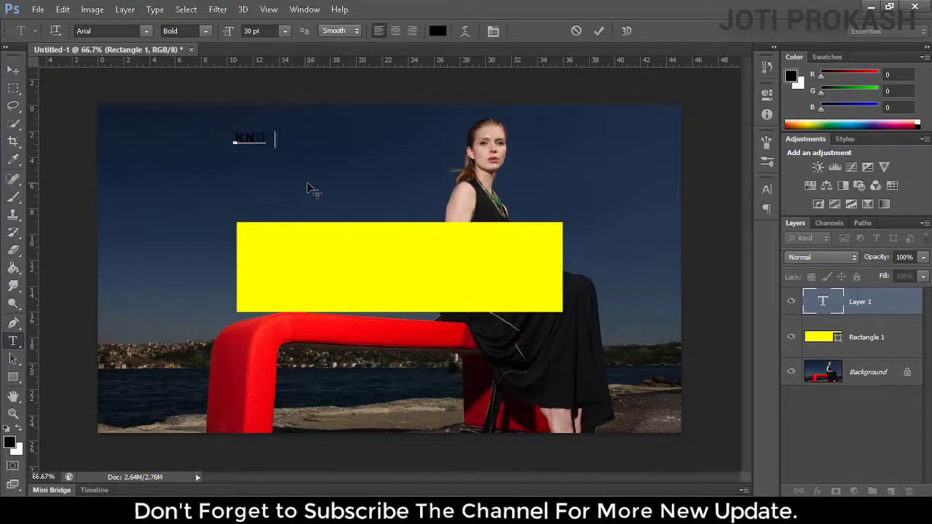
text(CKOUT)
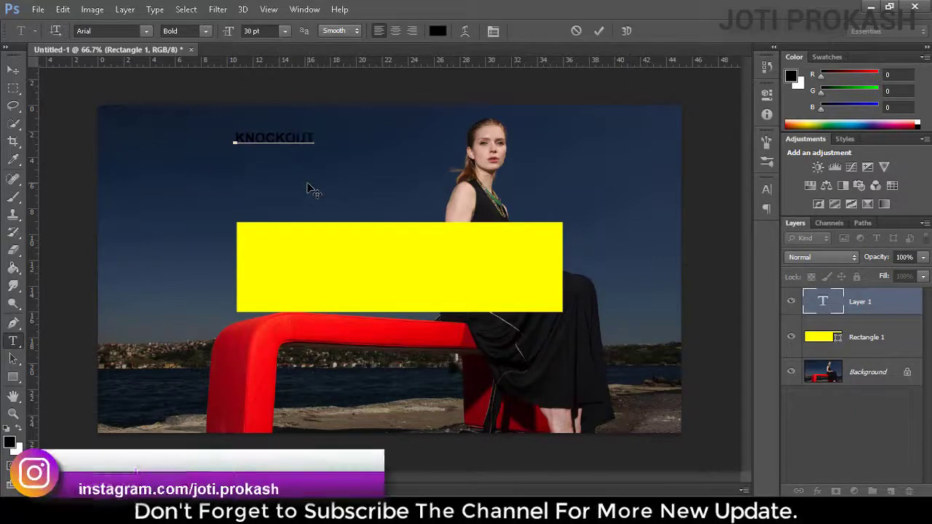
click(598, 31)
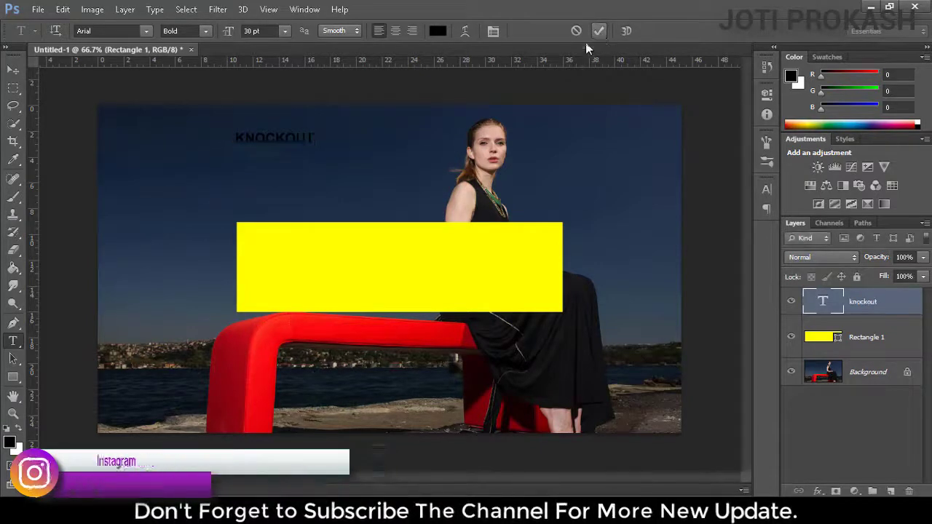
click(238, 161)
text(TEXT EFFECT)
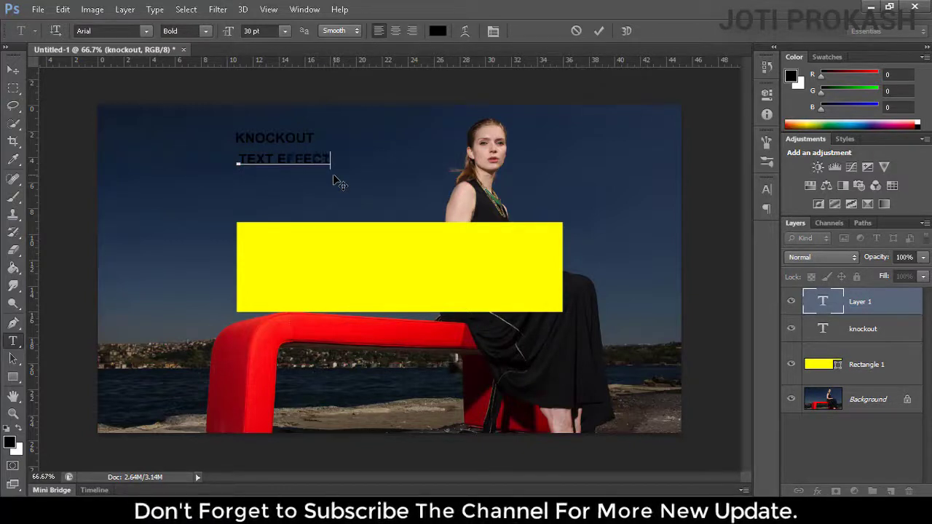
click(598, 31)
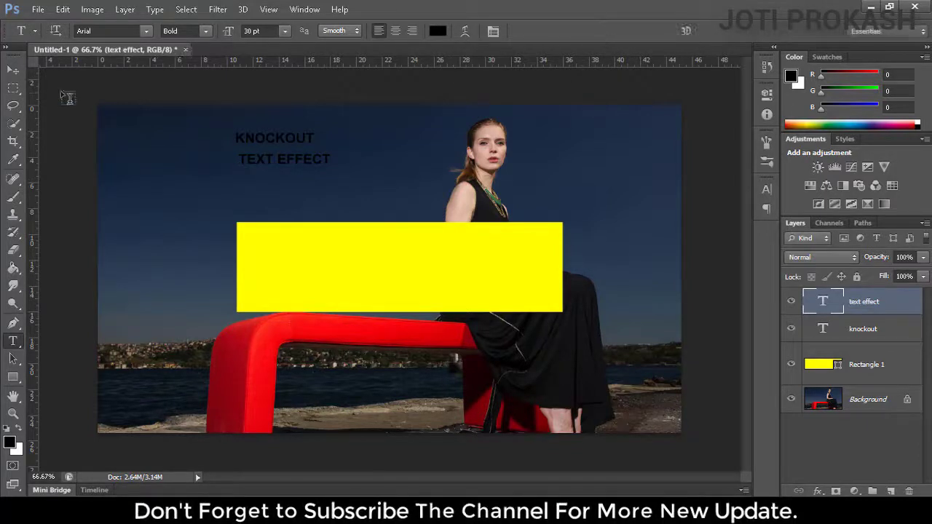
click(12, 71)
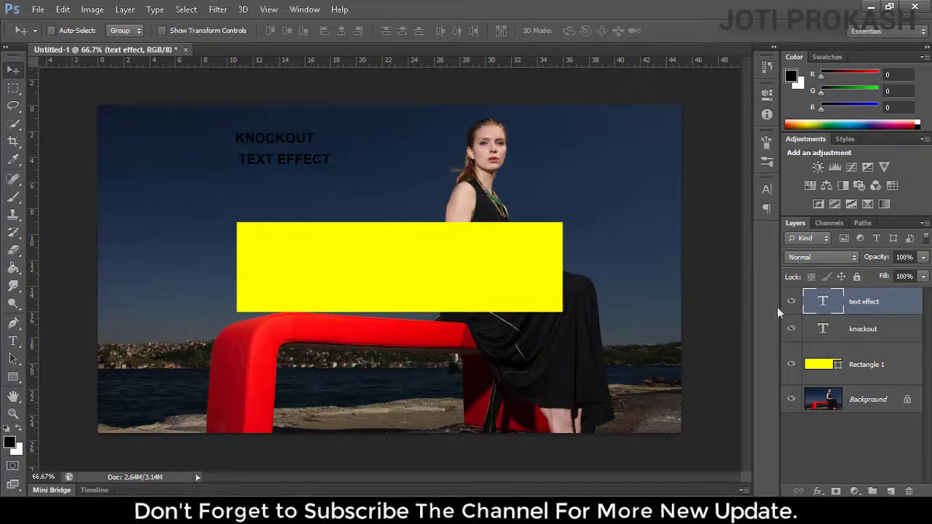
Move KNOCKOUT onto the banner's top-left and enlarge it to span the banner's width
click(864, 341)
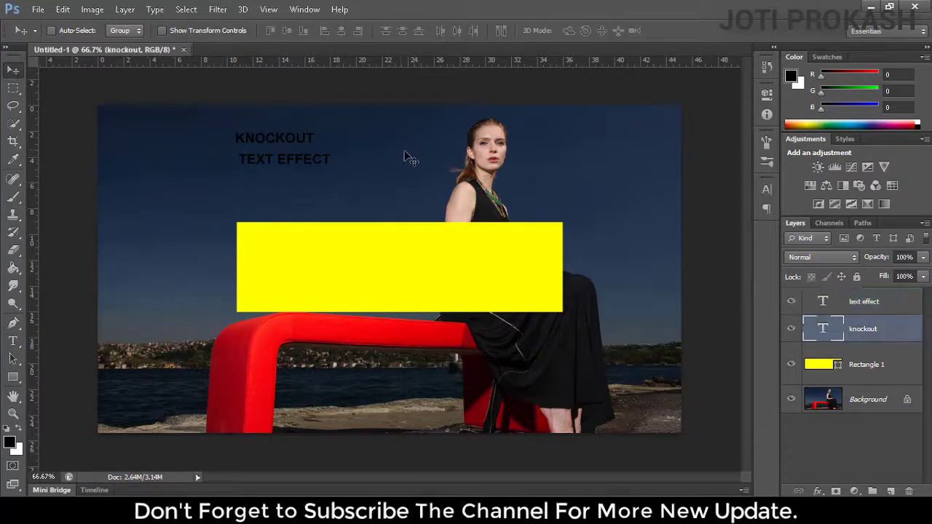
drag(403, 157, 402, 244)
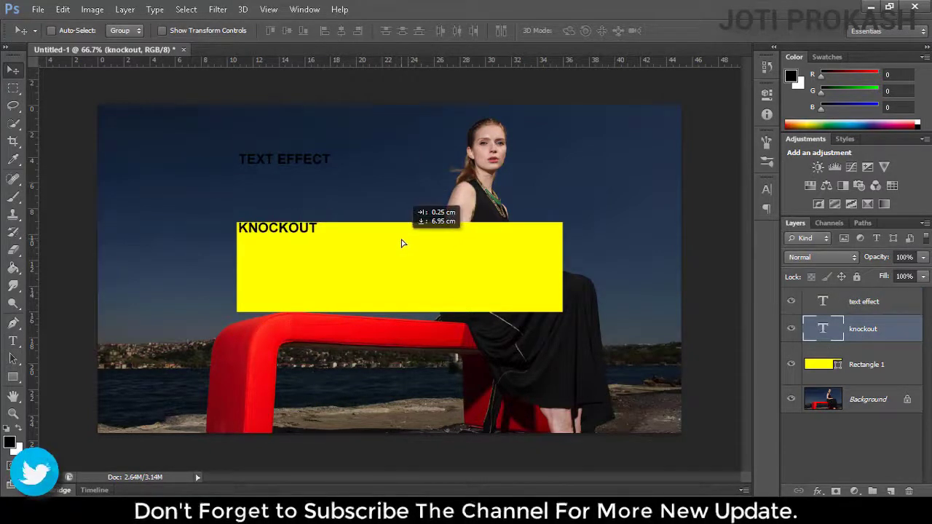
drag(401, 241, 399, 240)
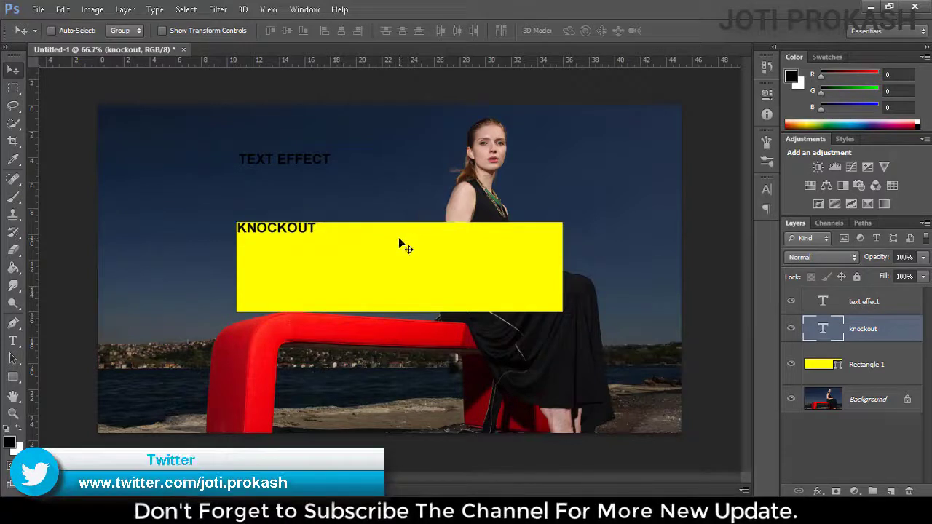
key(ctrl+t)
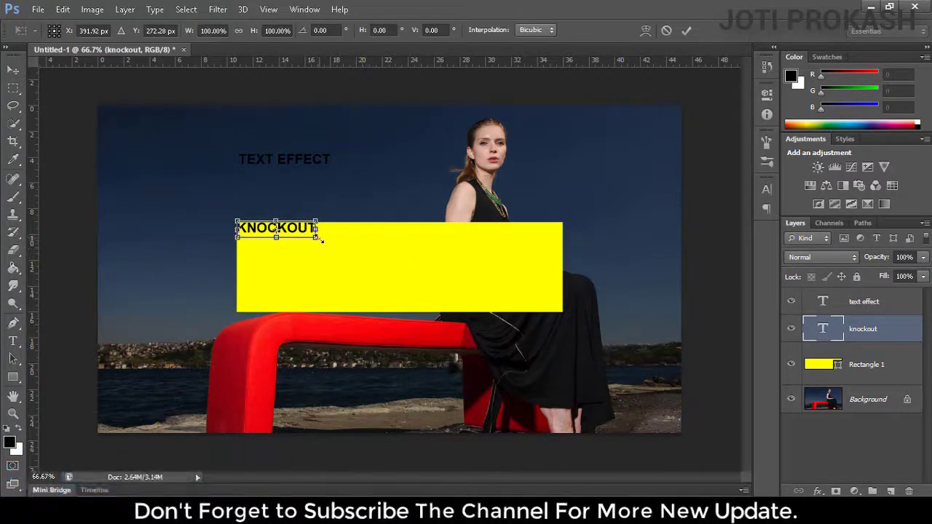
drag(316, 237, 565, 288)
click(688, 31)
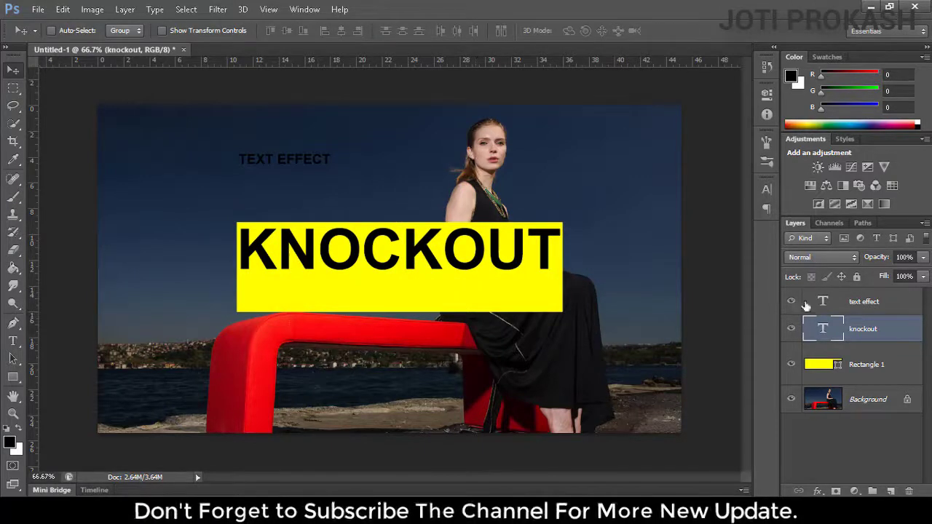
Place TEXT EFFECT under KNOCKOUT, enlarge it to the banner's width, and select both text layers
click(845, 303)
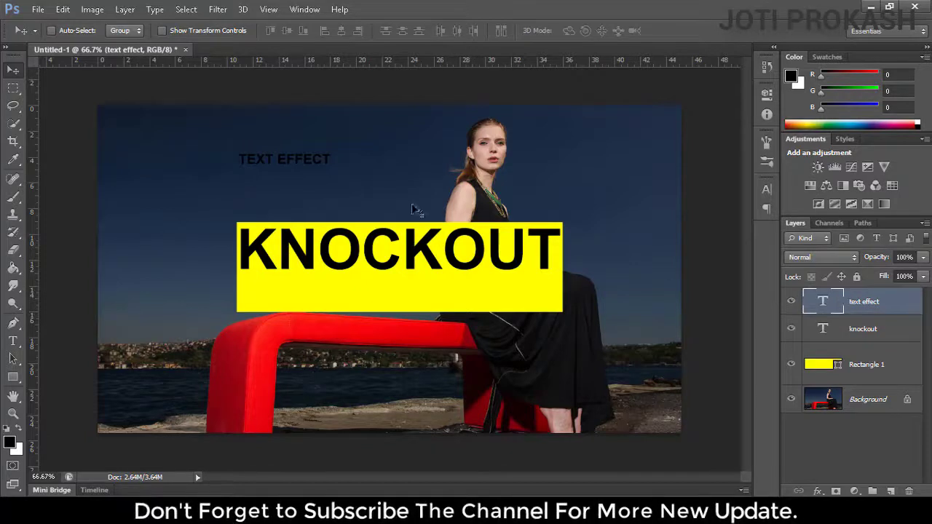
drag(327, 173, 327, 295)
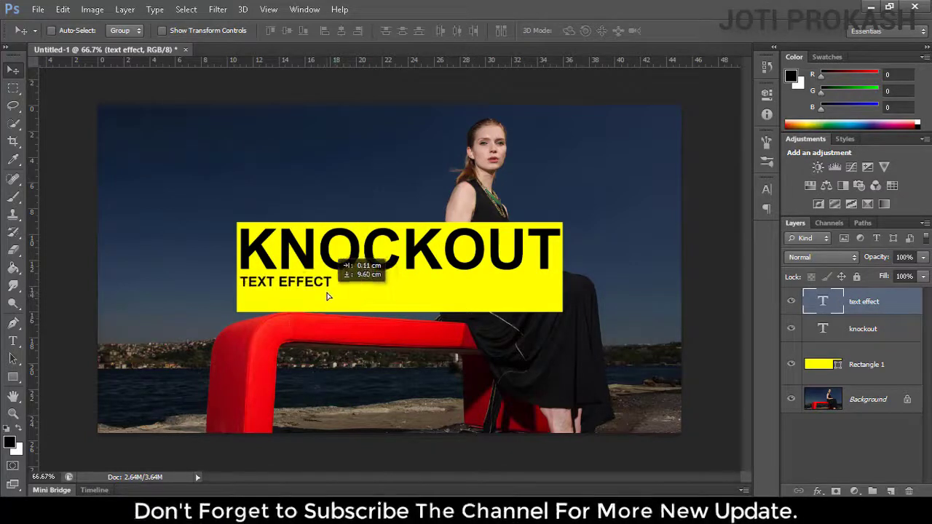
drag(326, 292, 326, 294)
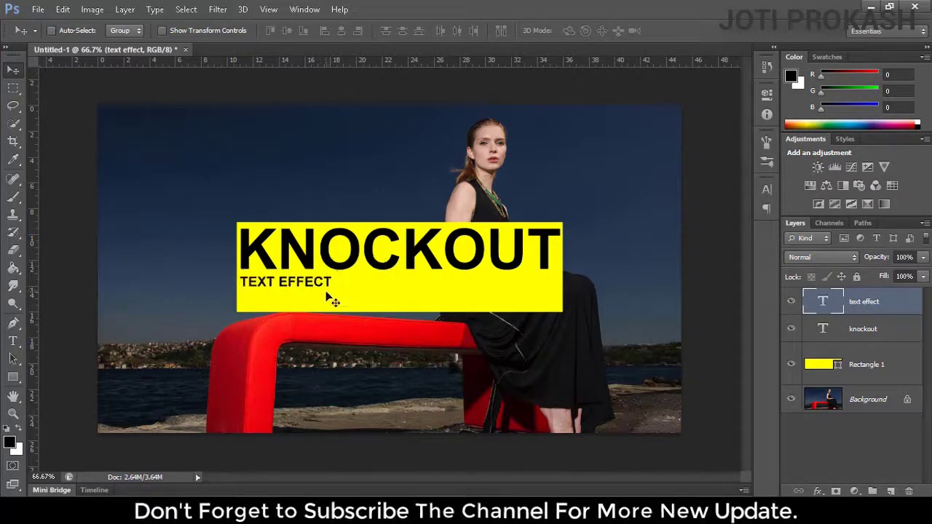
key(ctrl+t)
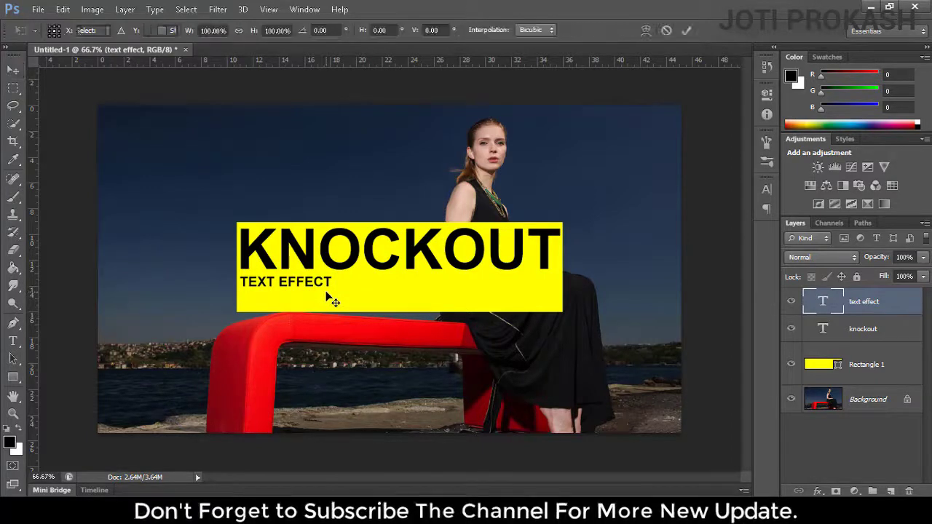
drag(332, 291, 568, 313)
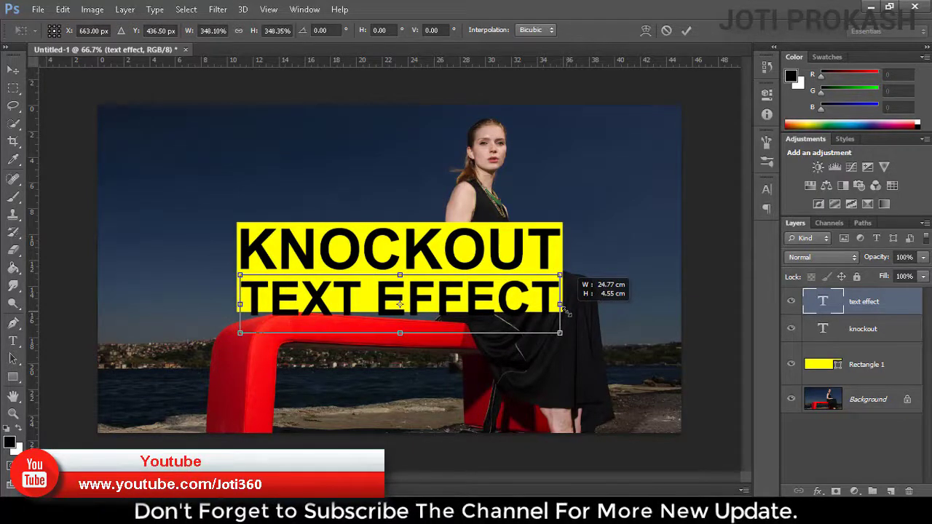
drag(566, 312, 567, 312)
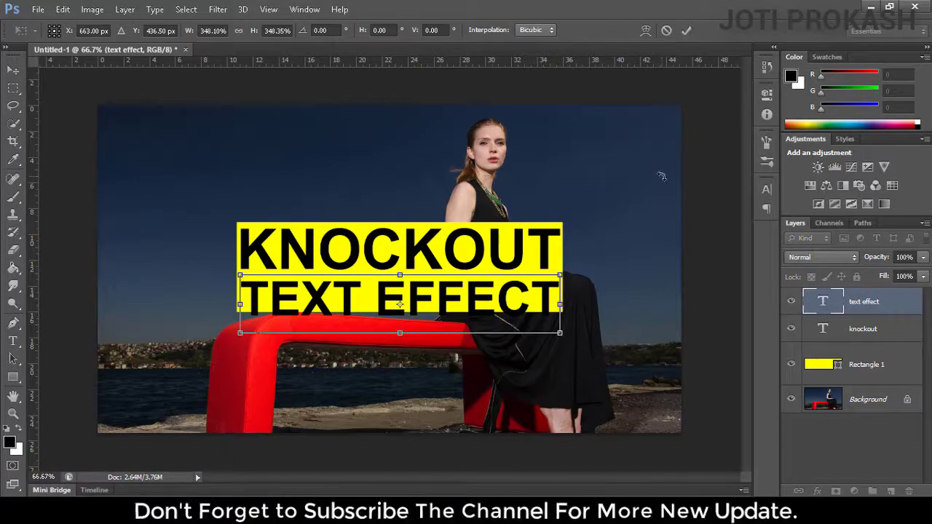
click(690, 36)
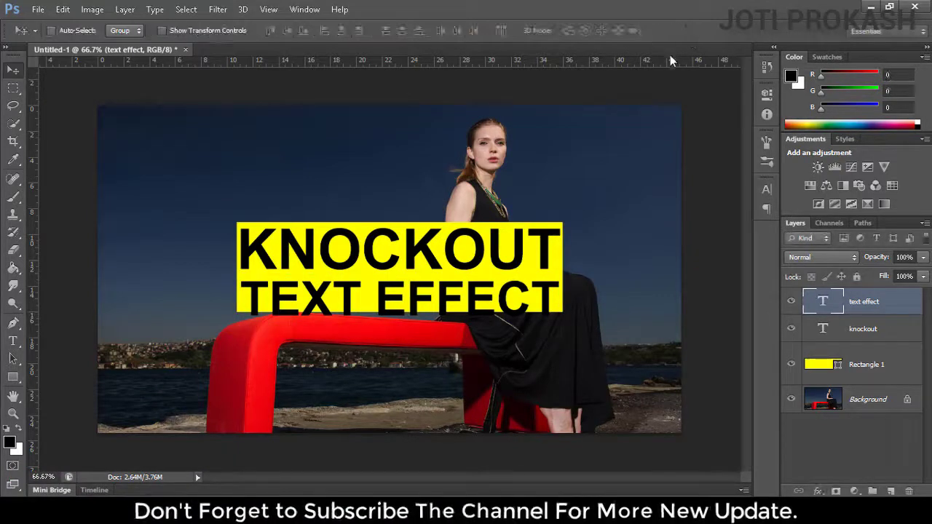
click(839, 333)
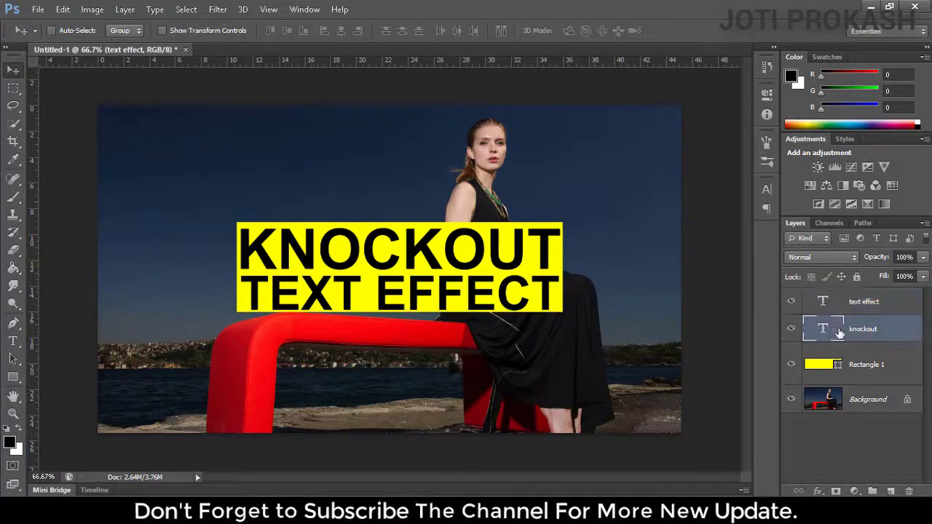
shift+click(889, 310)
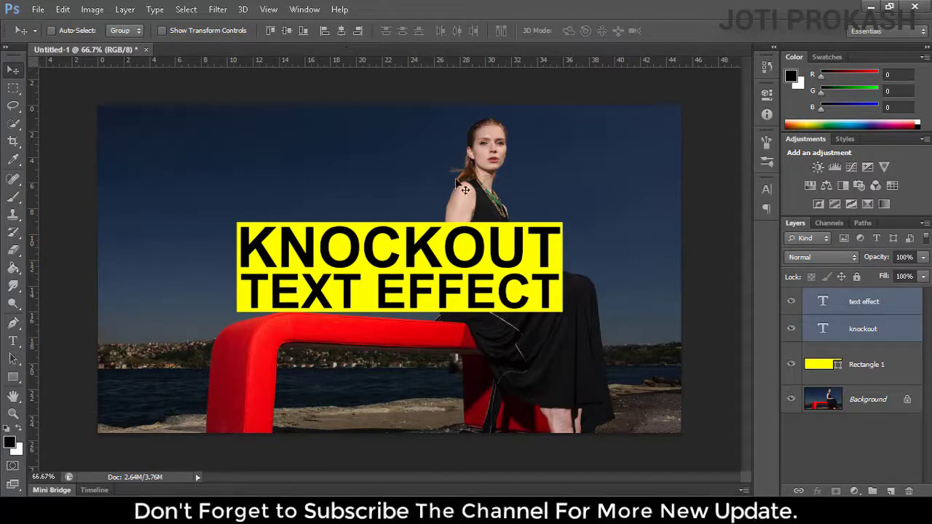
Give the KNOCKOUT text layer a Shallow knockout with 0% fill opacity
click(875, 332)
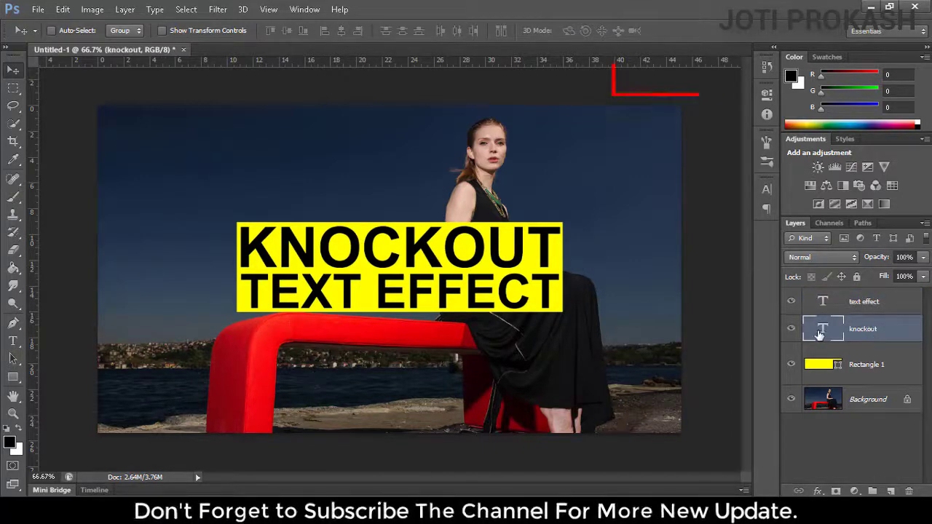
right_click(915, 335)
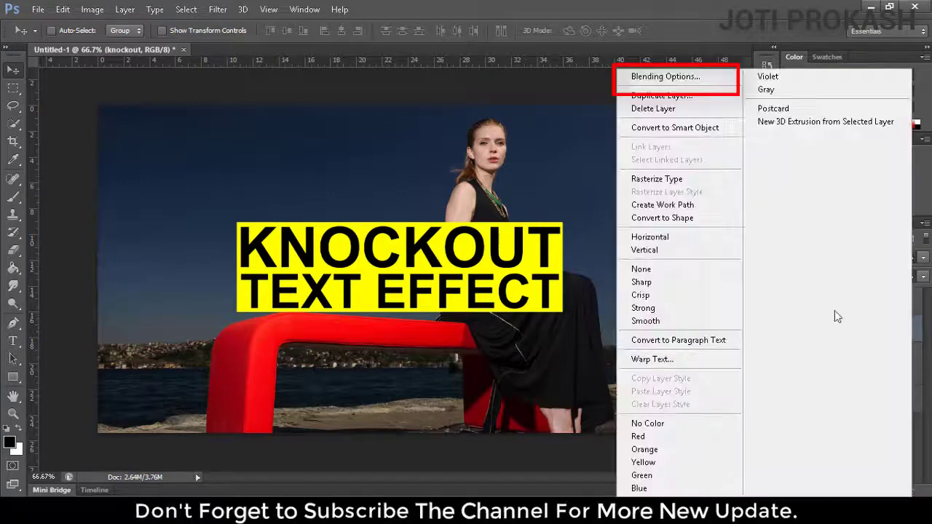
click(723, 87)
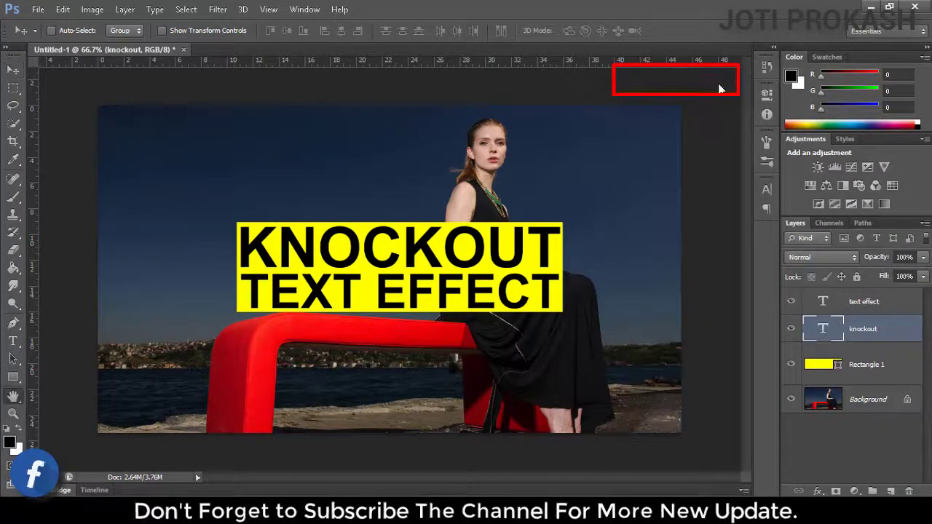
click(648, 199)
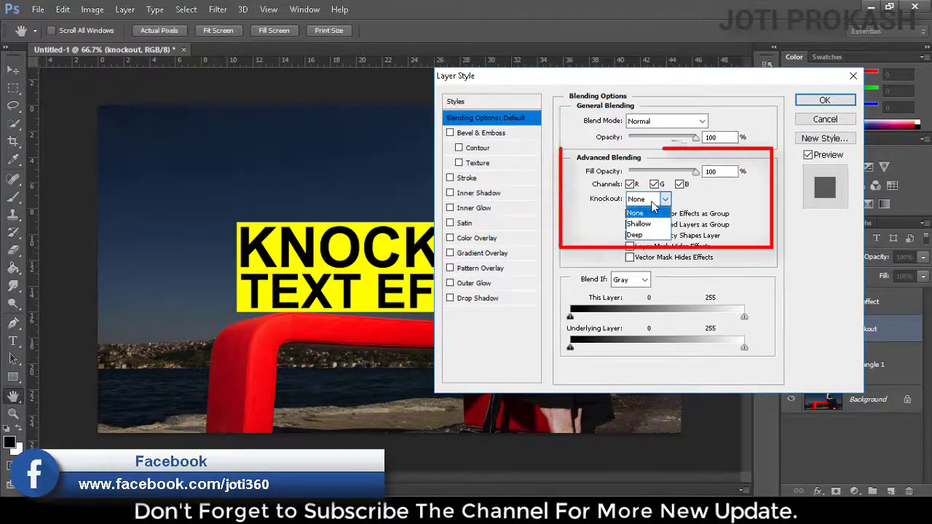
click(644, 216)
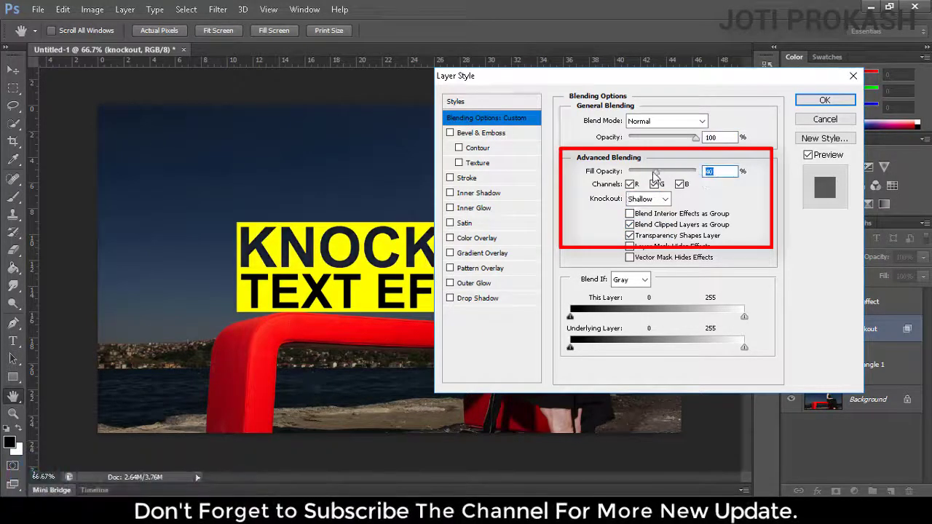
drag(695, 171, 632, 173)
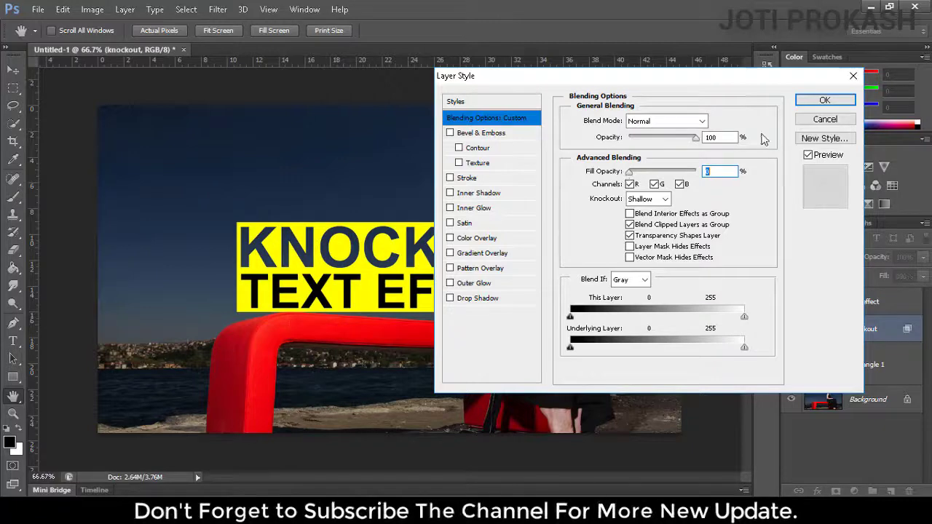
click(825, 100)
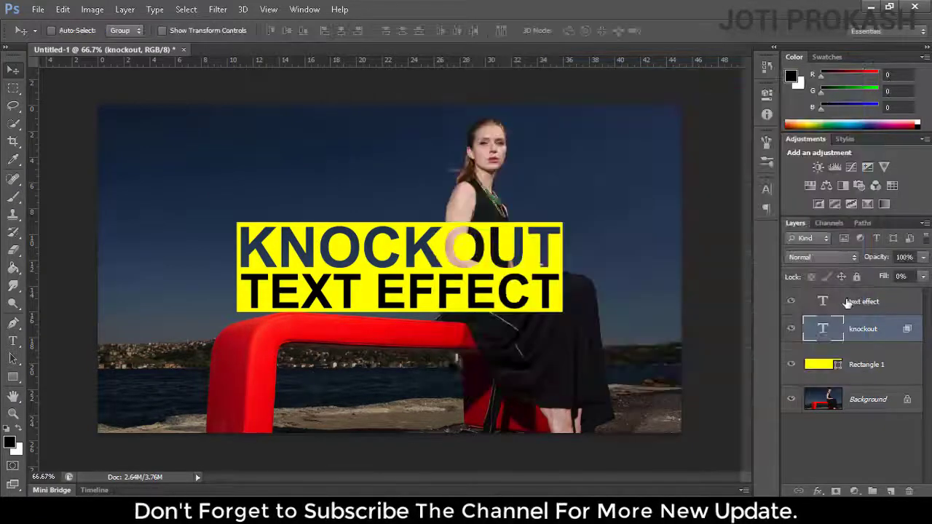
Give the TEXT EFFECT layer a Shallow knockout with 0% fill opacity
click(890, 308)
right_click(909, 309)
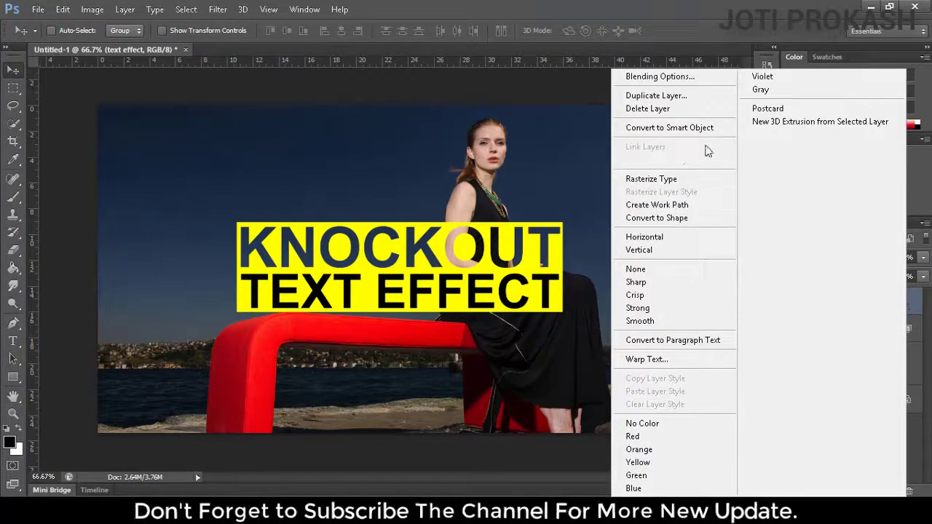
click(695, 79)
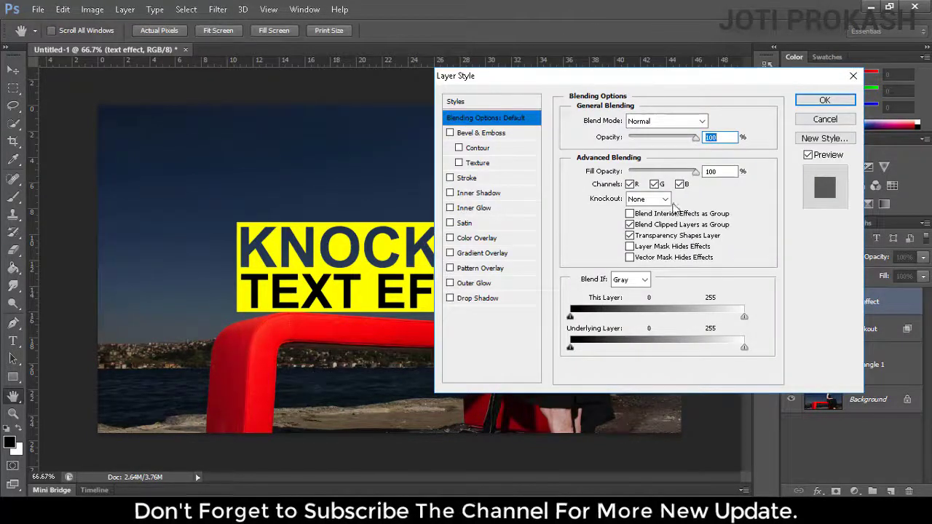
click(663, 199)
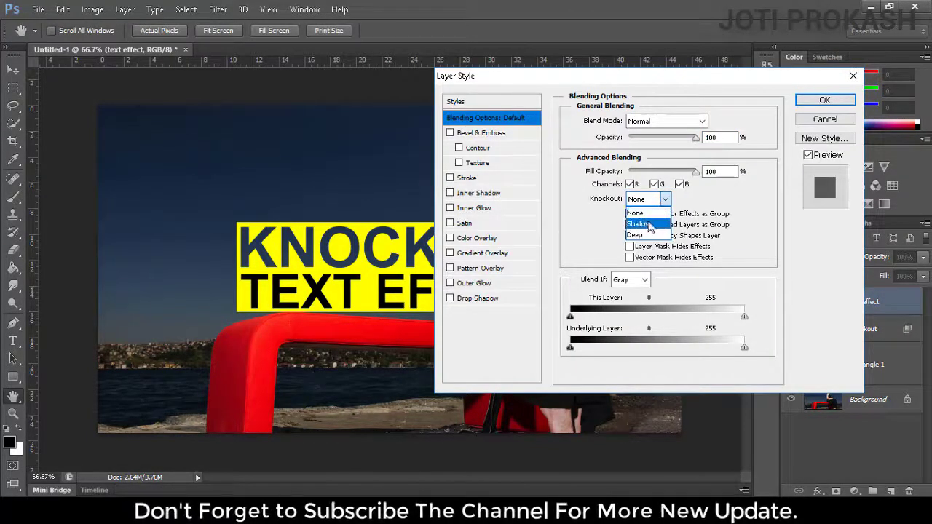
click(652, 225)
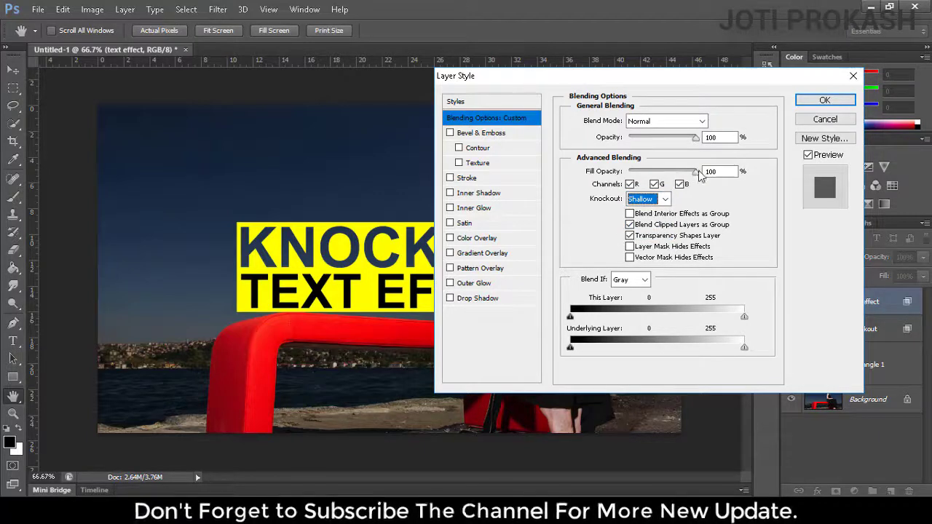
drag(697, 175, 628, 174)
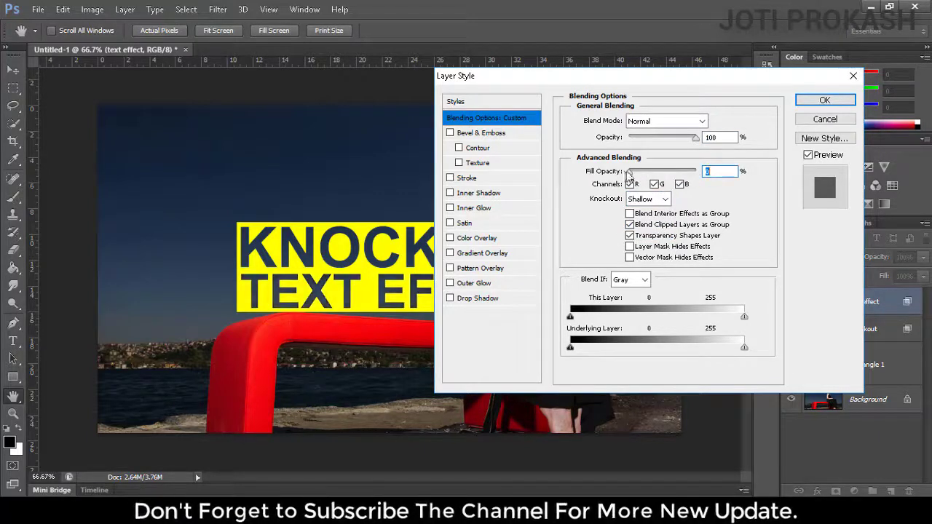
click(823, 101)
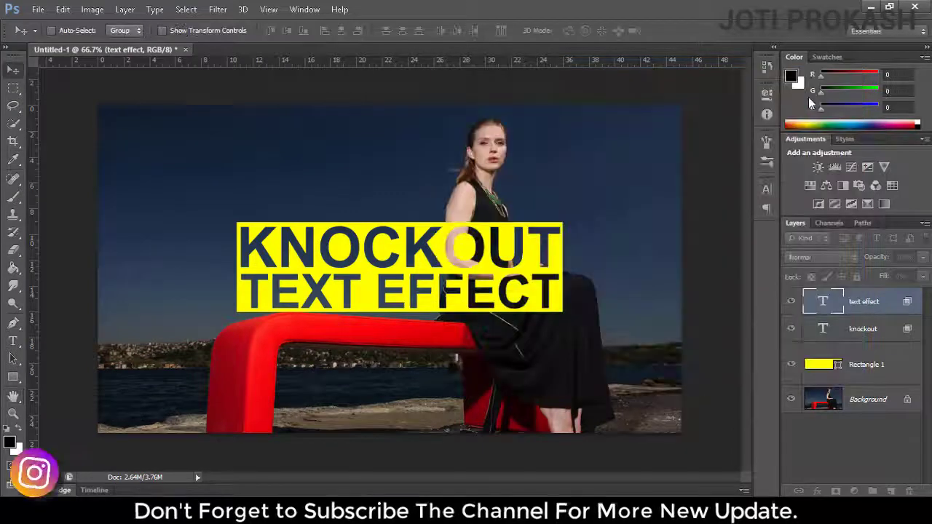
Select both text layers together with the Rectangle 1 banner
shift+click(854, 330)
shift+click(856, 363)
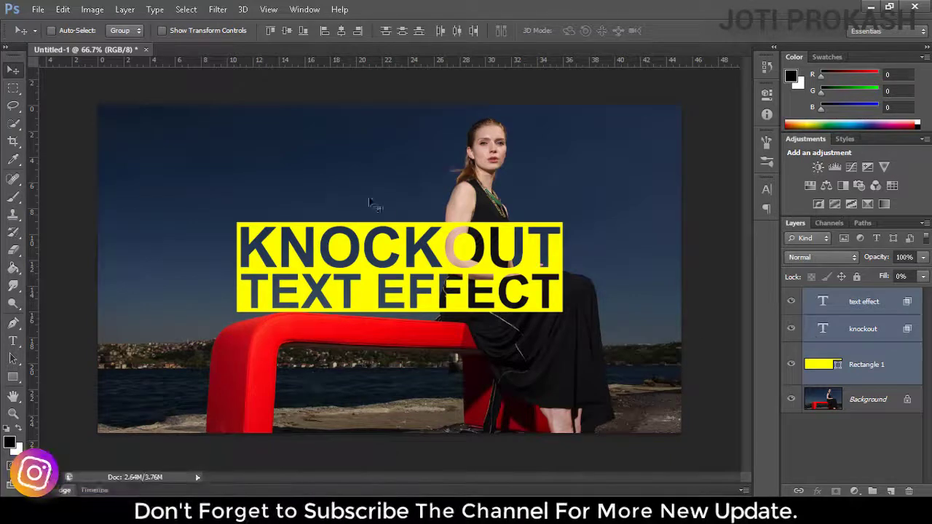
click(124, 8)
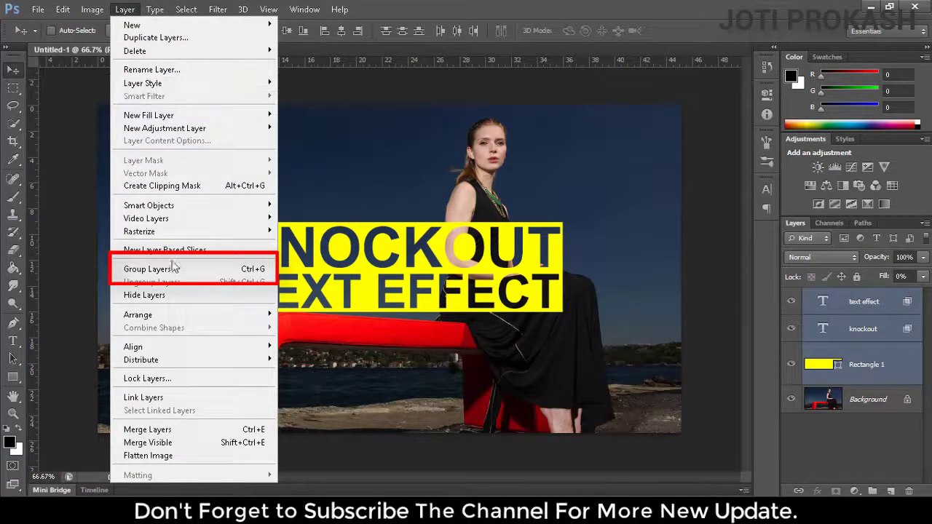
Group the banner and both text layers into Group 1 and move it to the lower left
click(235, 273)
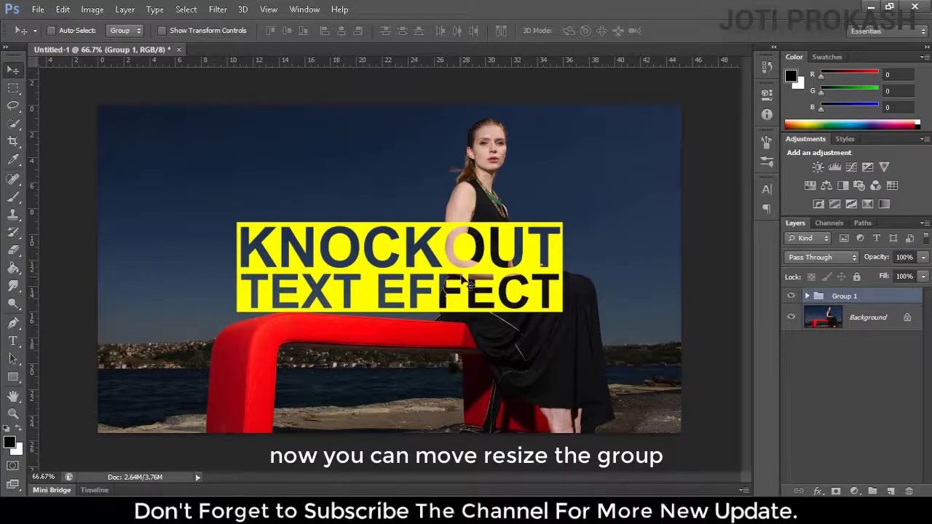
drag(463, 280, 347, 378)
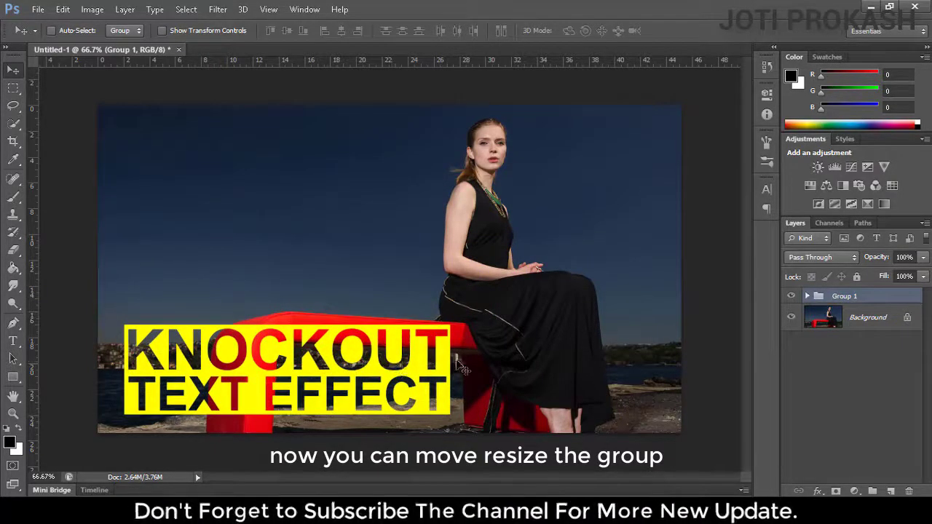
Open the womens-2318996_1920 photo
click(37, 9)
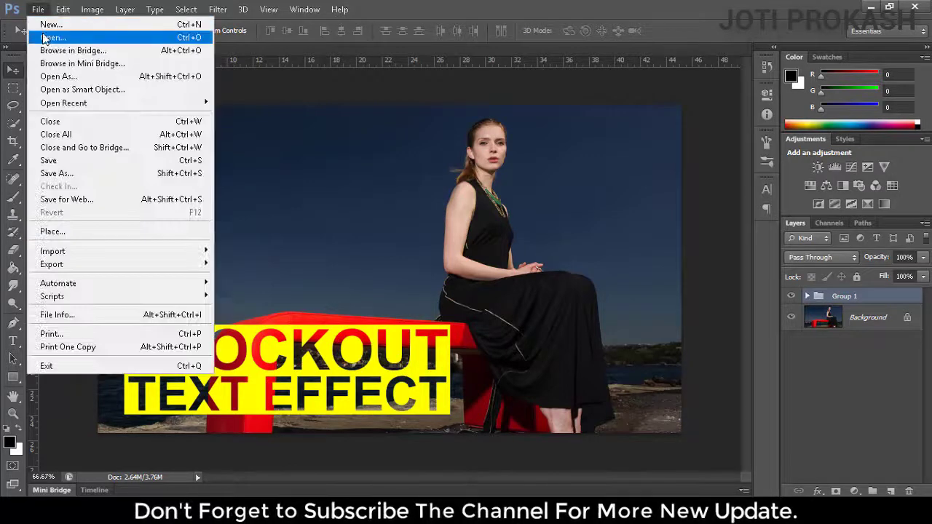
click(44, 37)
click(529, 117)
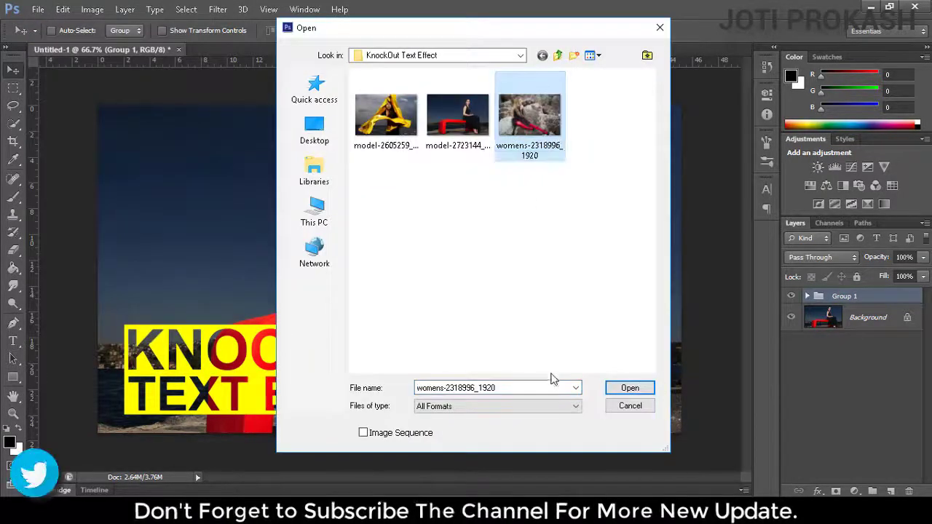
click(627, 388)
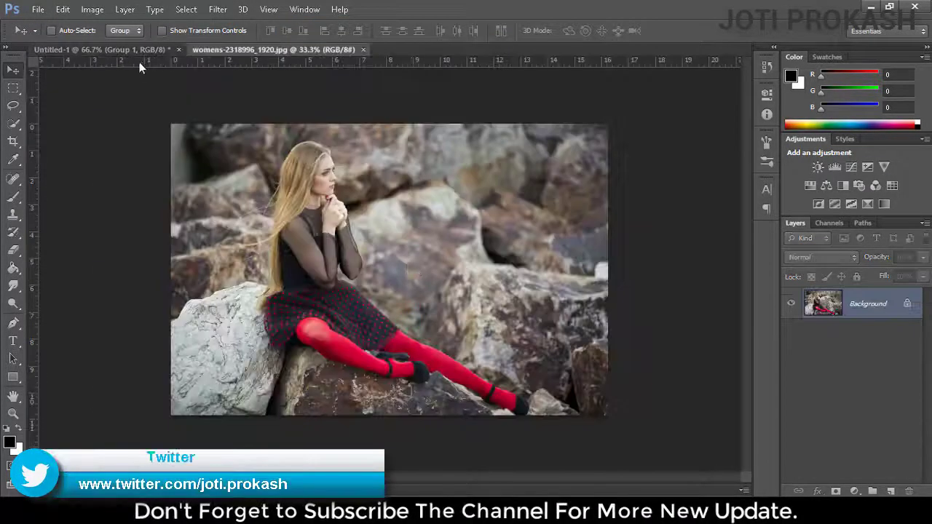
Copy Group 1 onto the rocks photo, place it at bottom centre, and close that document
click(137, 51)
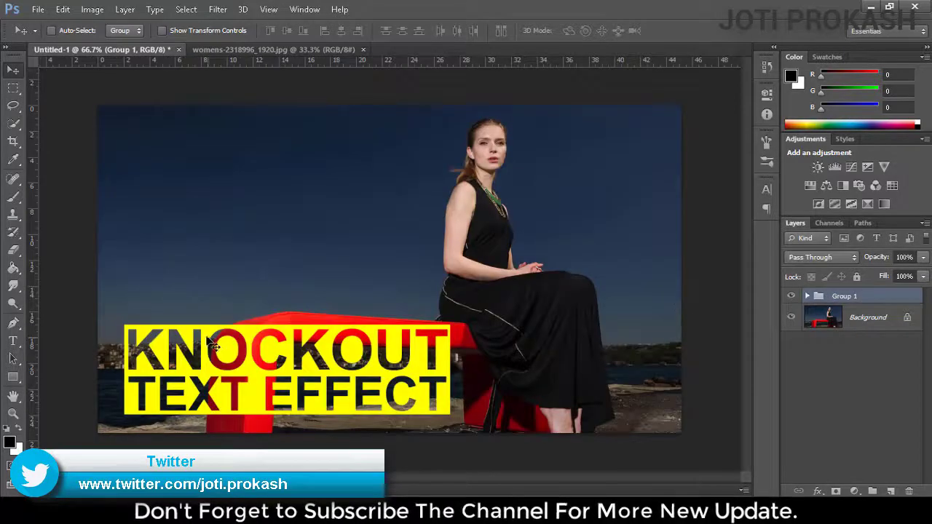
drag(232, 387, 274, 214)
drag(378, 212, 279, 310)
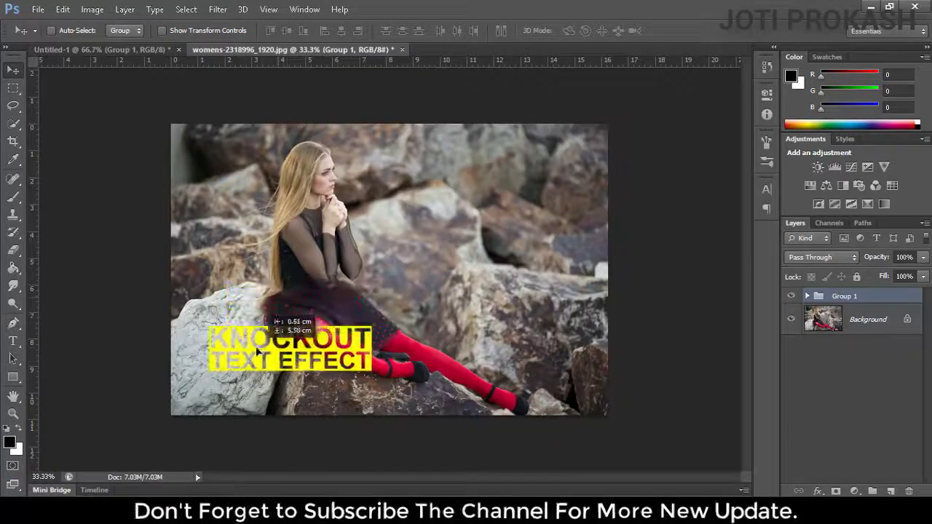
mouse_move(279, 310)
mouse_down()
mouse_move(353, 294)
mouse_move(475, 144)
mouse_up()
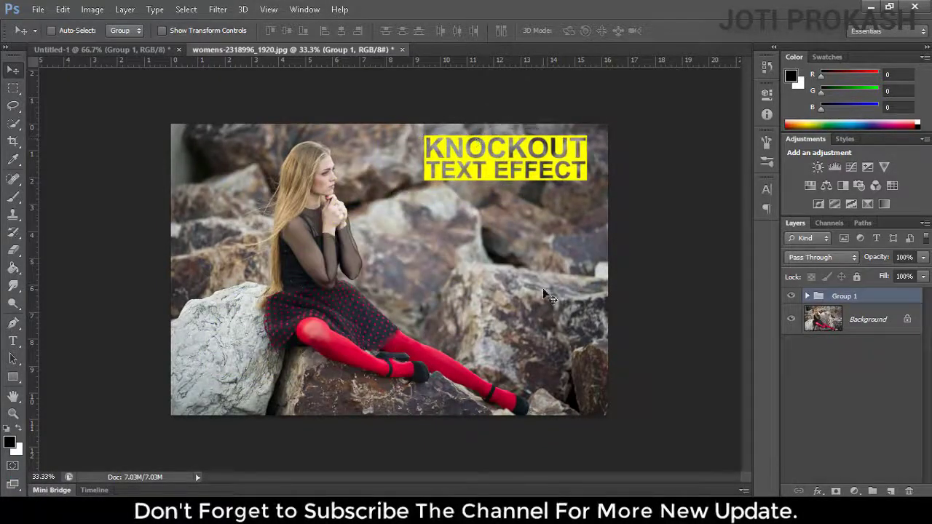
mouse_move(526, 168)
mouse_down()
mouse_move(295, 373)
mouse_move(303, 374)
mouse_up()
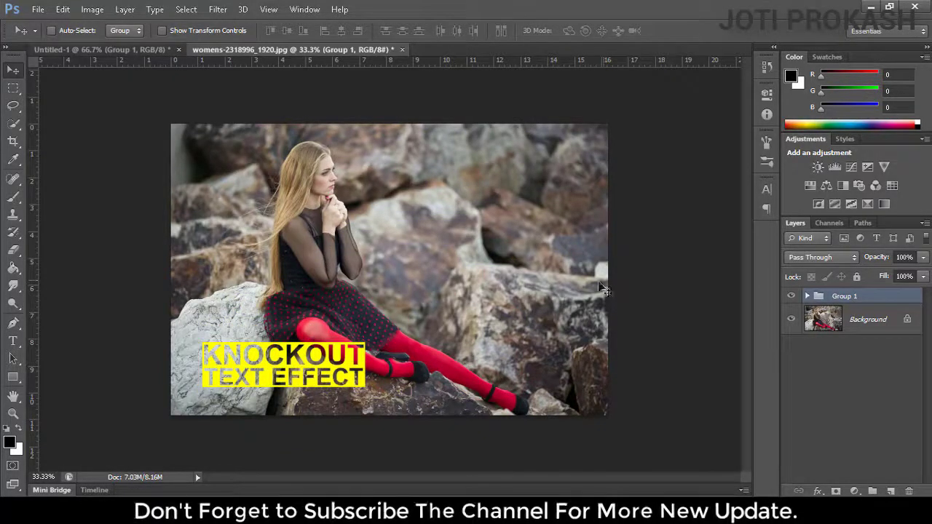
mouse_move(309, 340)
mouse_down()
mouse_move(388, 373)
mouse_move(427, 375)
mouse_up()
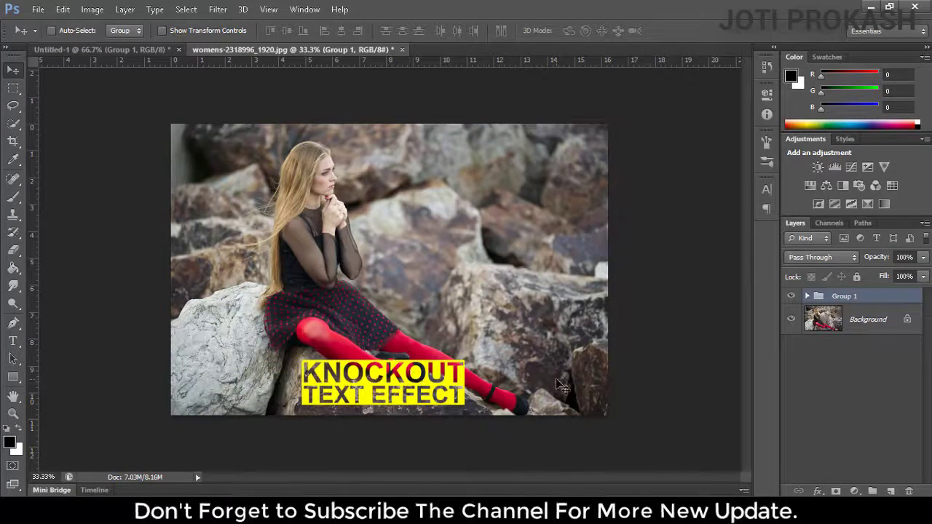
click(401, 48)
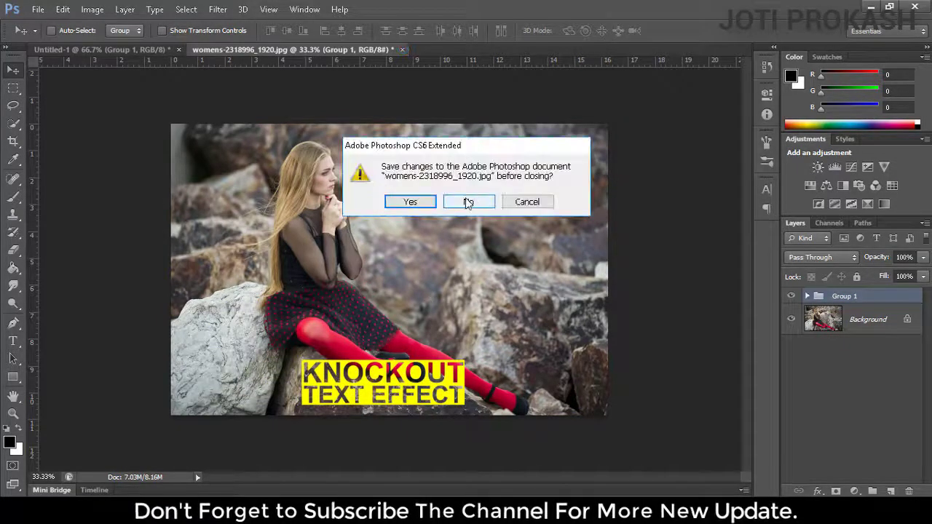
Dismiss the save prompt without saving and open model-2605259_1920.jpg
click(468, 201)
click(38, 9)
click(73, 36)
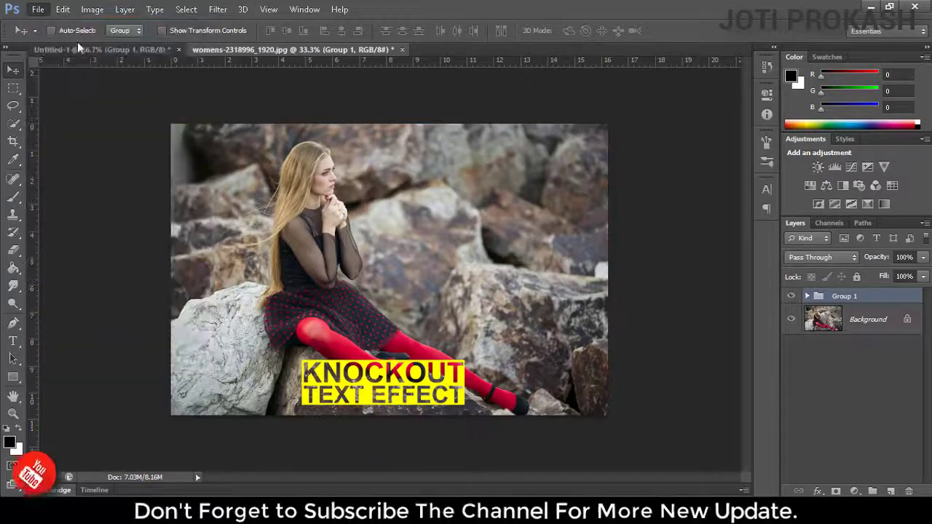
click(630, 388)
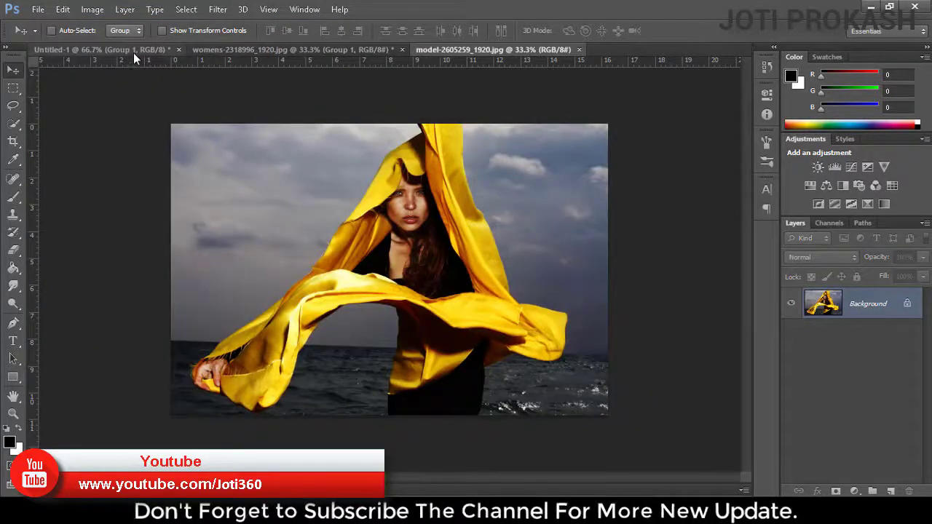
Copy the banner onto the yellow-scarf photo, enlarge it to about 247%, lower it, then close unsaved
click(225, 51)
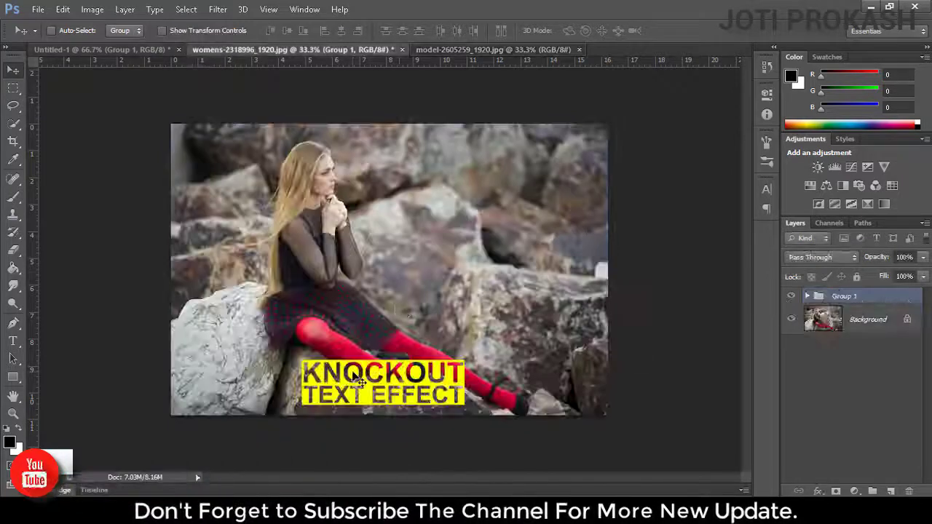
drag(376, 182, 442, 59)
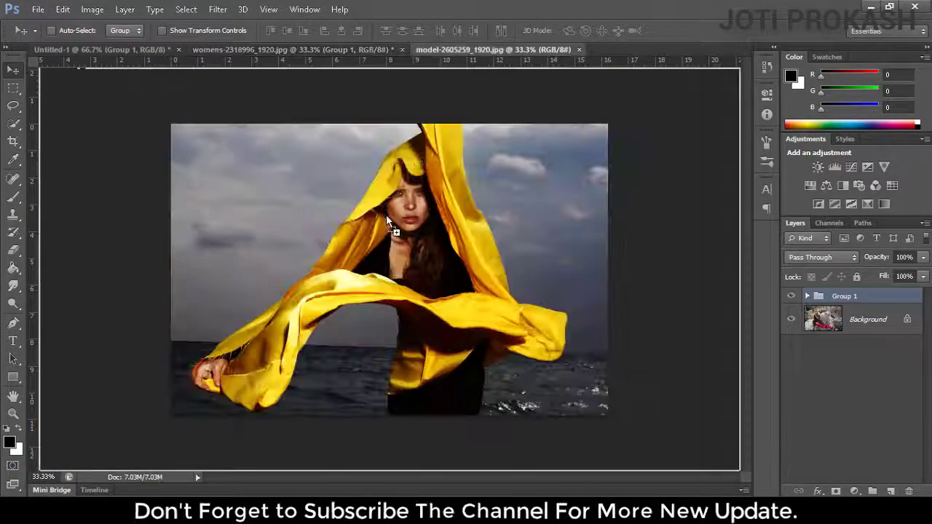
drag(443, 56, 357, 255)
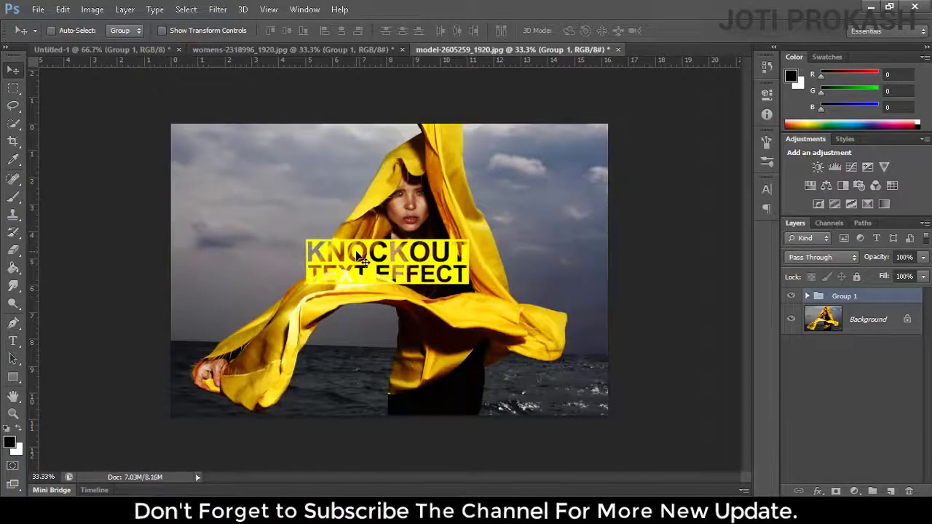
key(ctrl+t)
drag(467, 239, 588, 209)
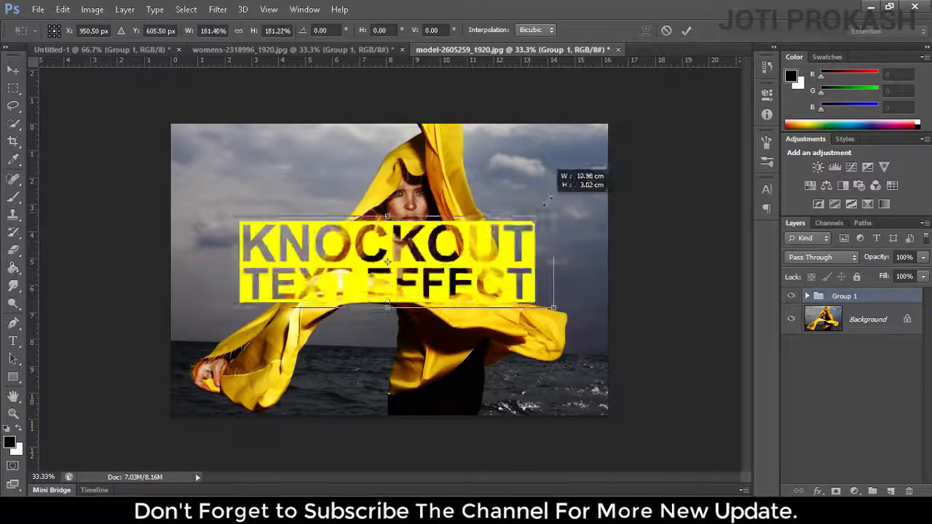
click(687, 31)
drag(458, 266, 446, 344)
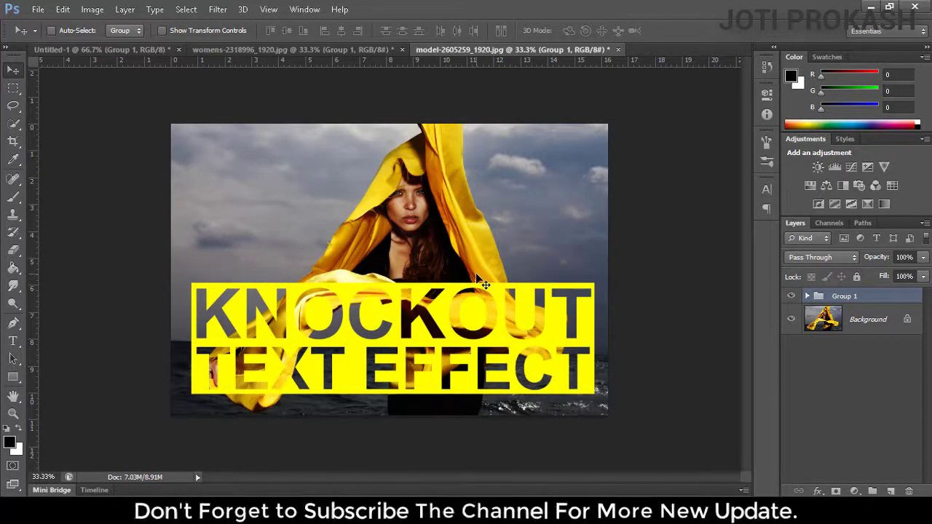
click(618, 50)
click(470, 202)
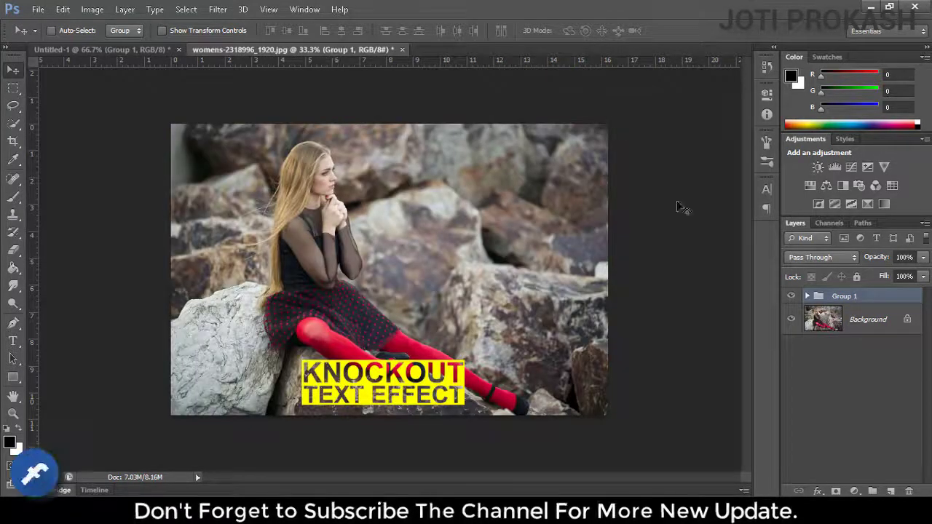
Scale the rocks-photo banner to about 180%, then move Group 1 over the red bench in Untitled-1
key(ctrl+t)
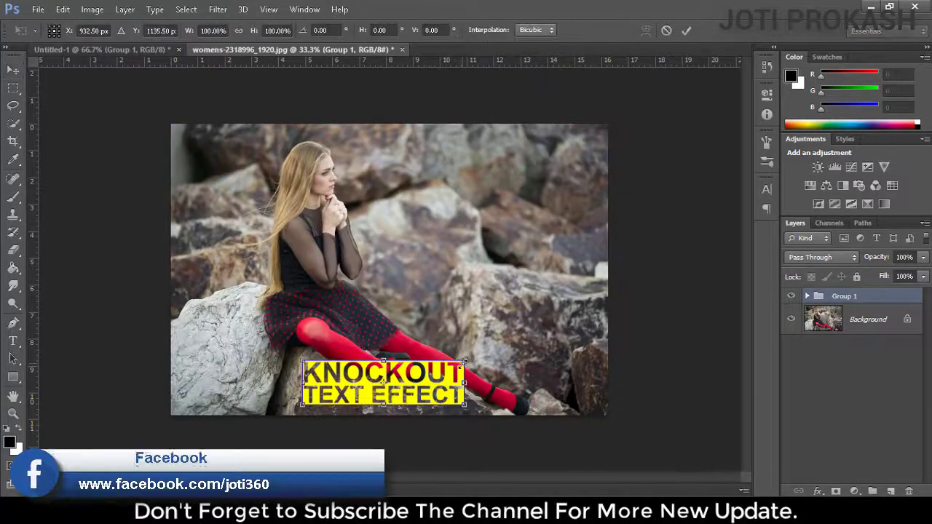
drag(481, 358, 533, 337)
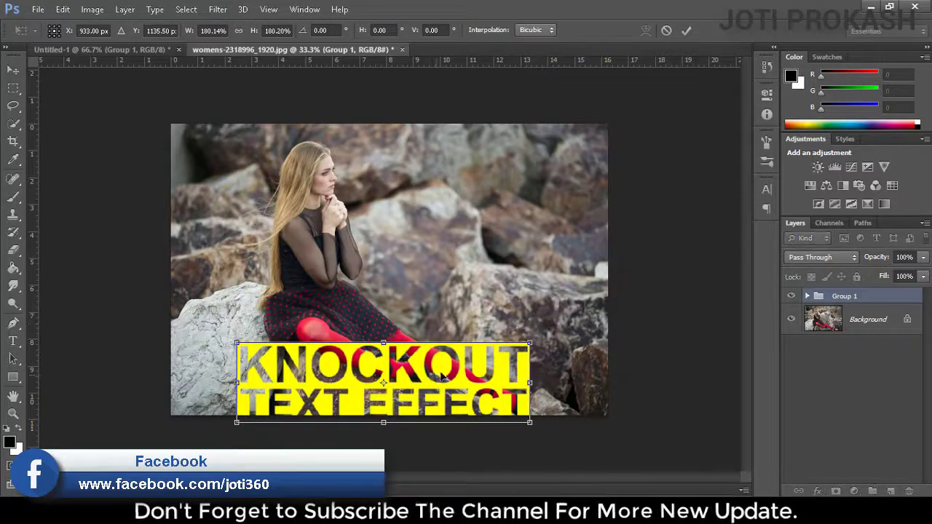
drag(437, 372, 489, 357)
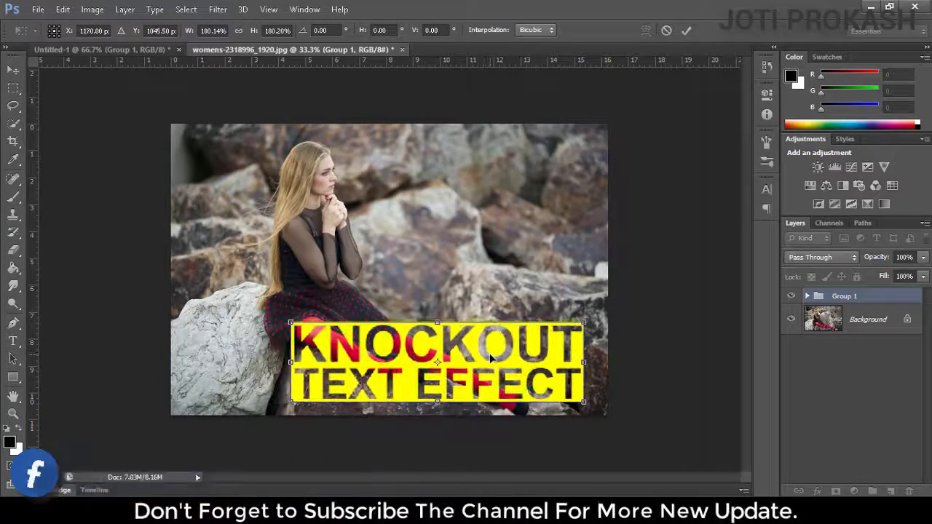
key(Return)
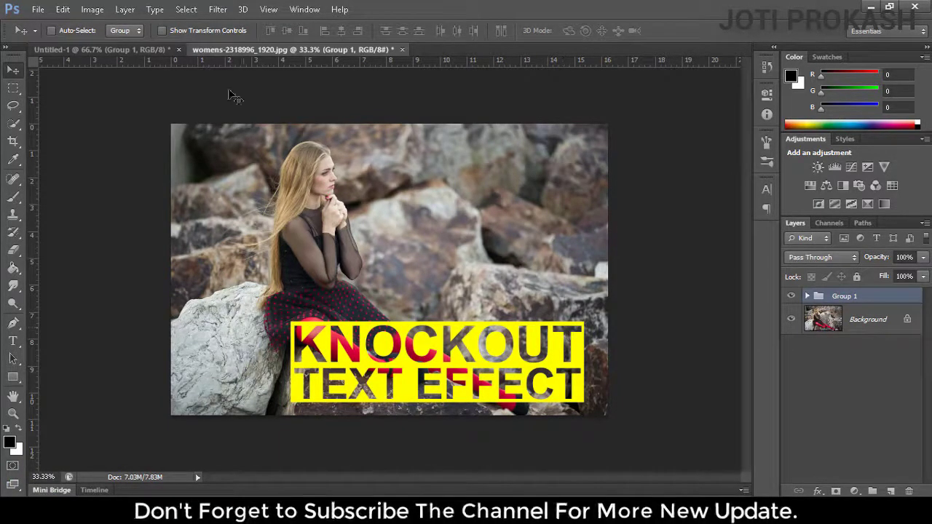
click(155, 50)
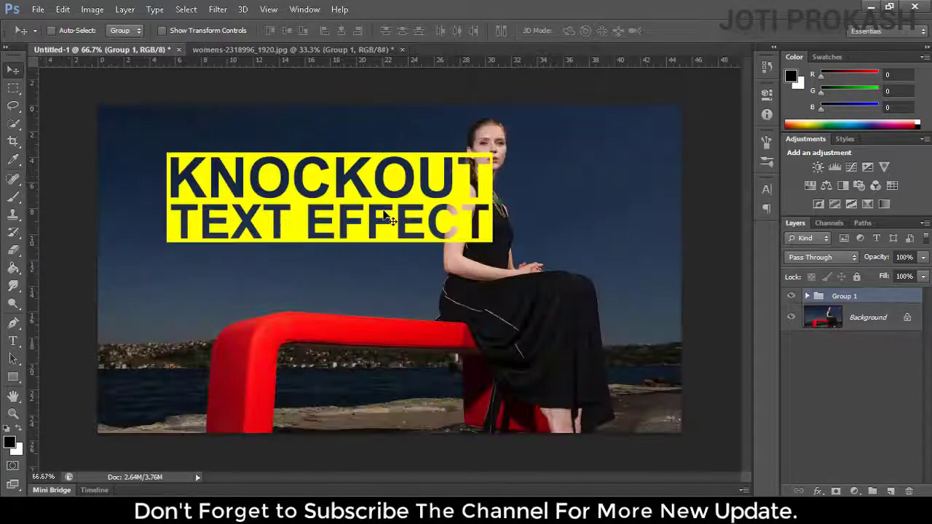
mouse_move(372, 199)
mouse_down()
mouse_move(325, 372)
mouse_move(337, 381)
mouse_up()
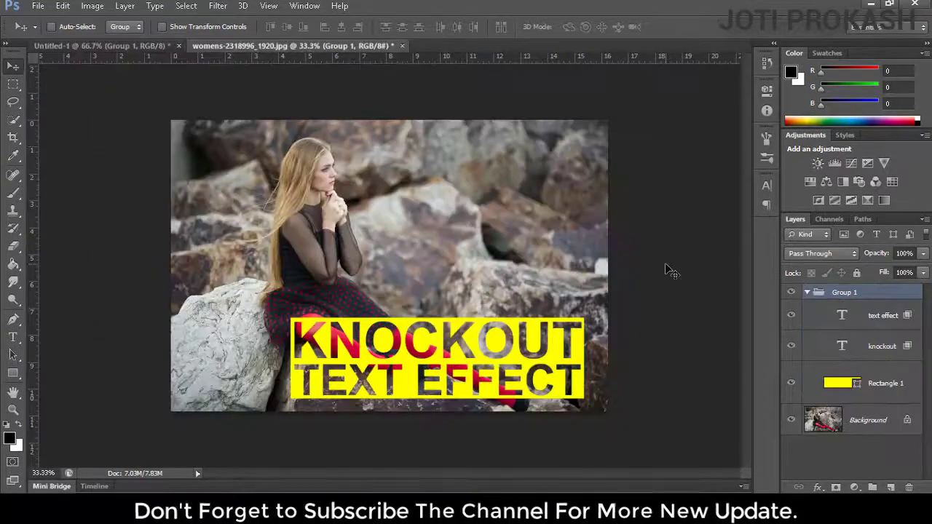
click(856, 352)
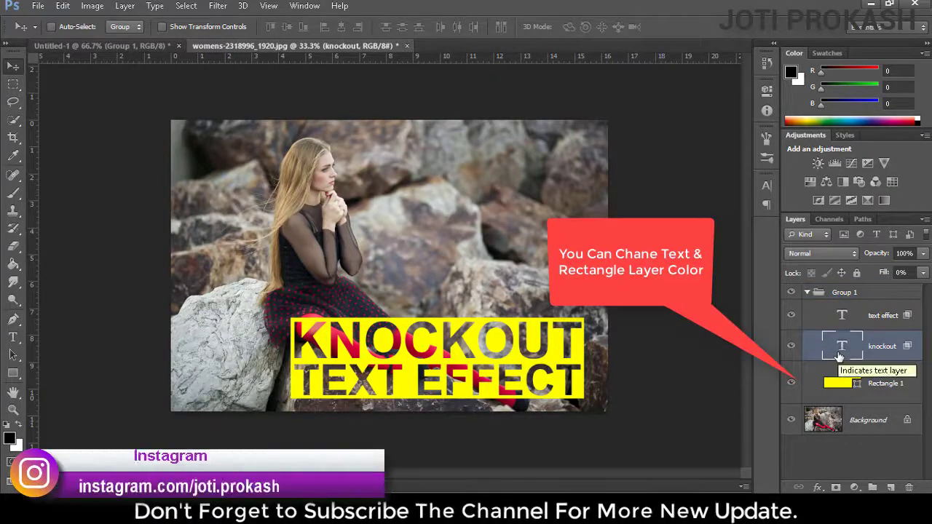
key(t)
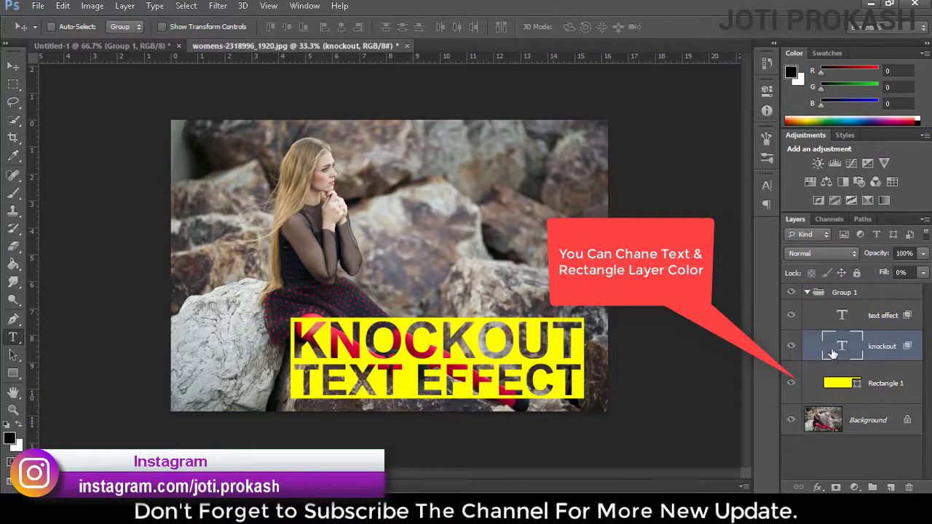
double_click(572, 322)
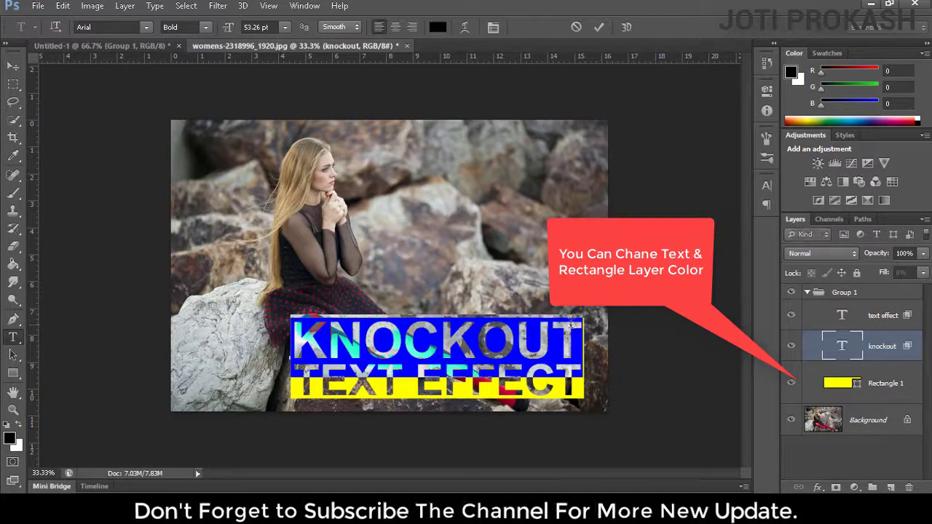
click(379, 341)
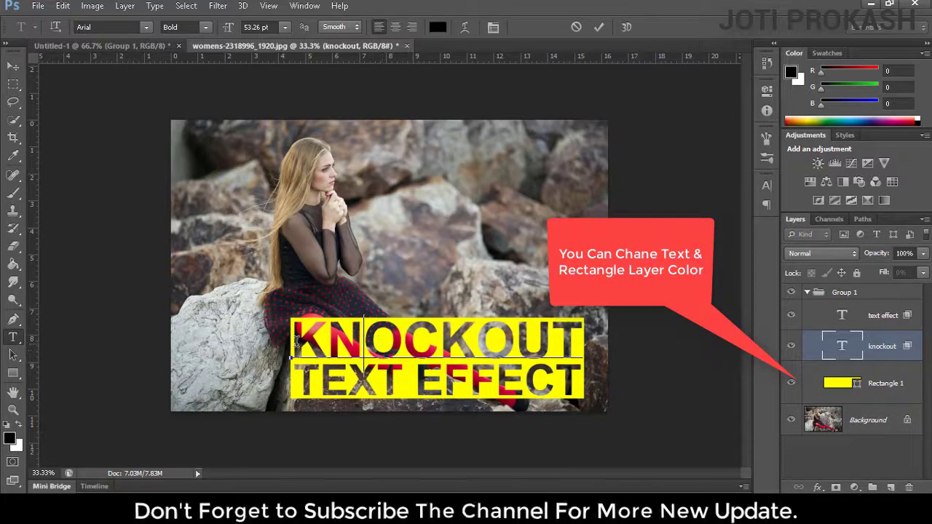
drag(296, 342, 573, 342)
key(ctrl+c)
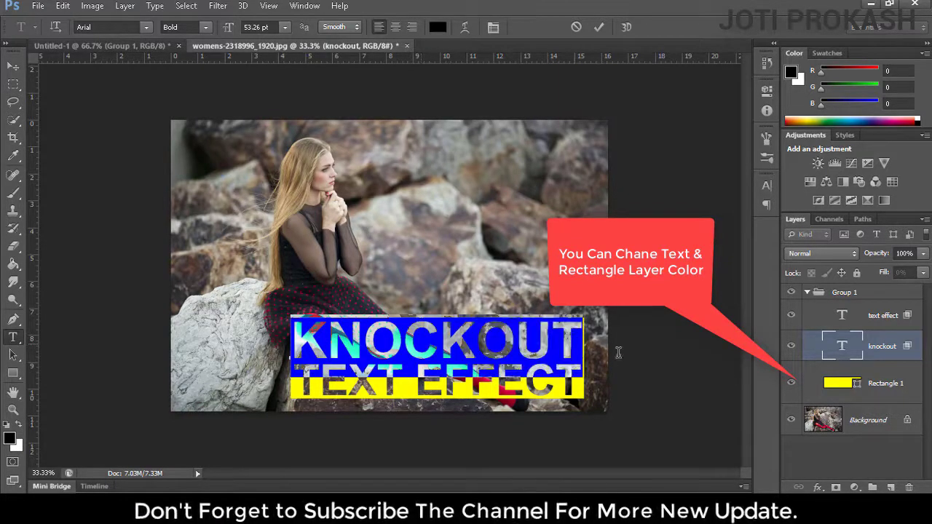
key(ctrl+h)
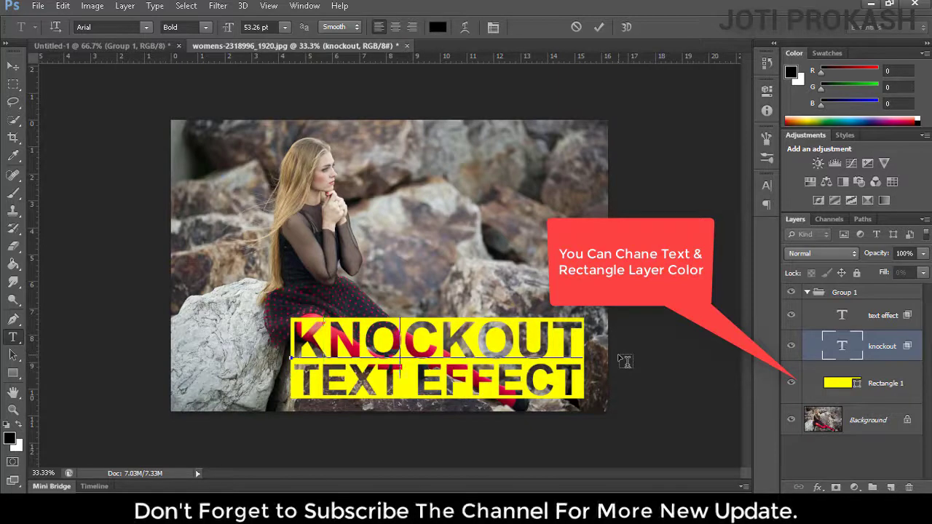
text(YOU)
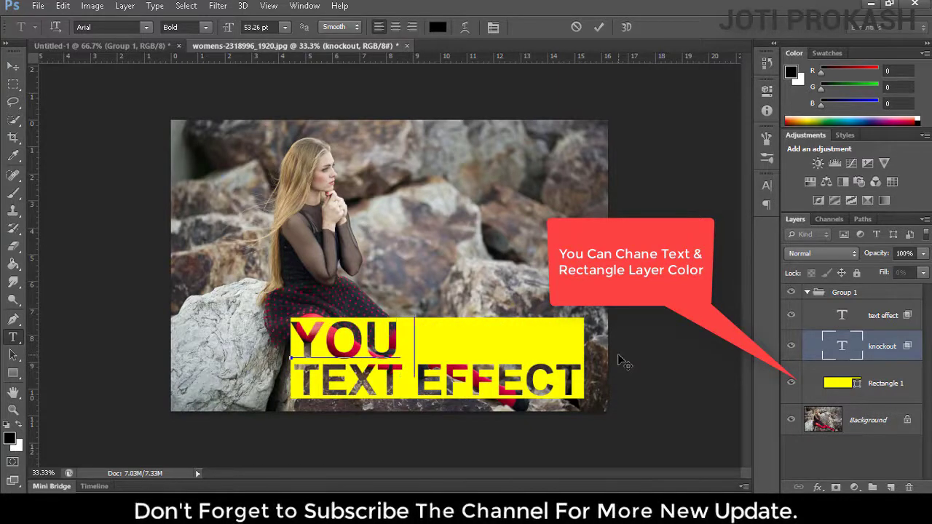
text( CAN)
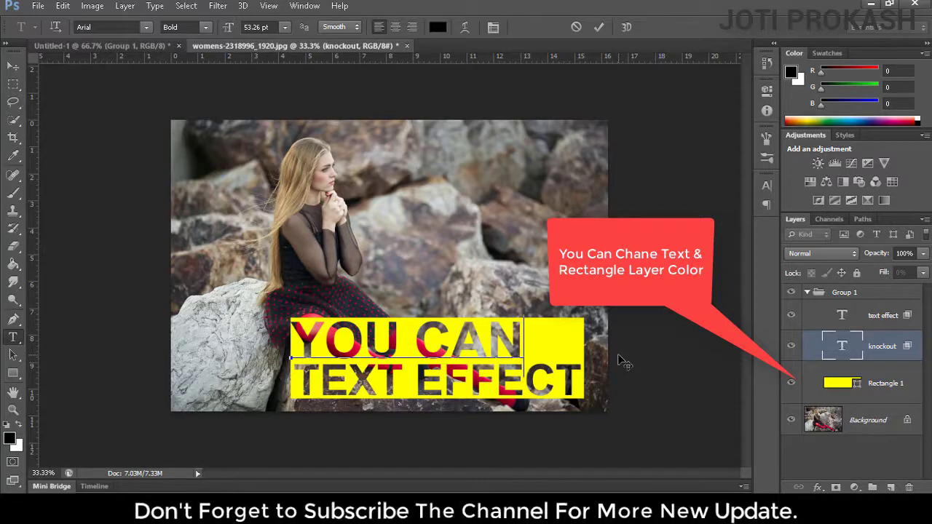
key(ctrl+a)
key(ctrl+h)
key(BackSpace)
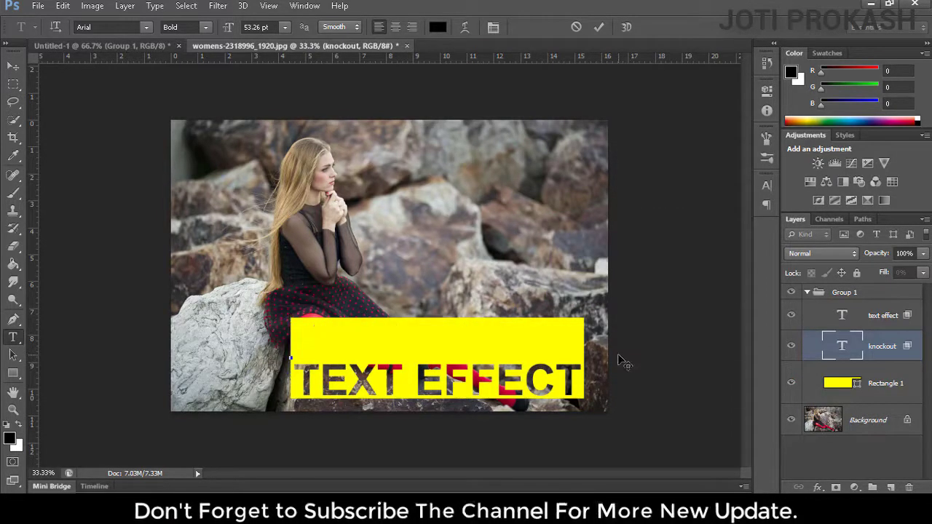
text(CHAN)
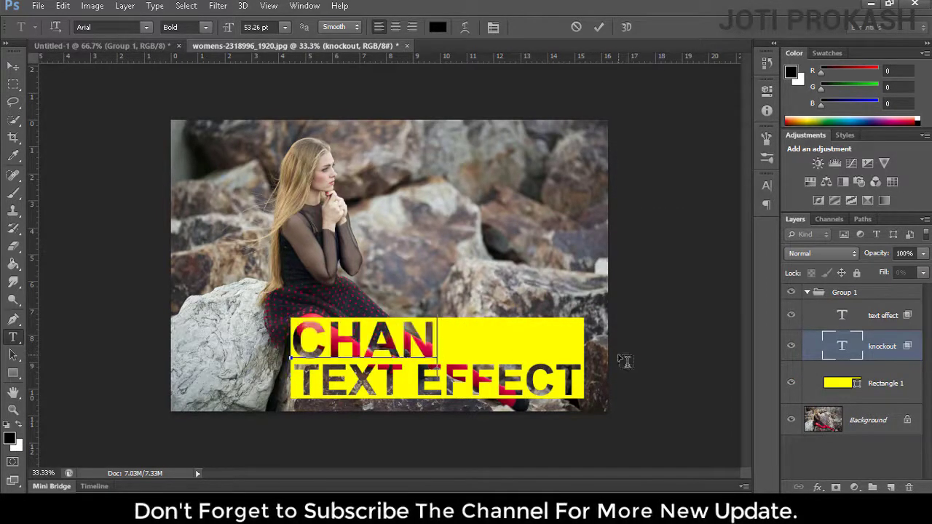
text(EG)
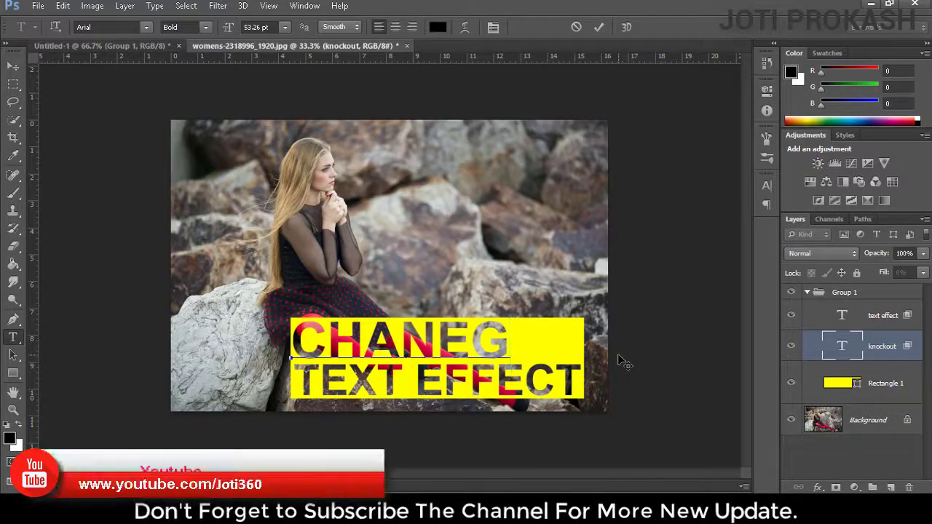
key(ctrl+a)
key(BackSpace)
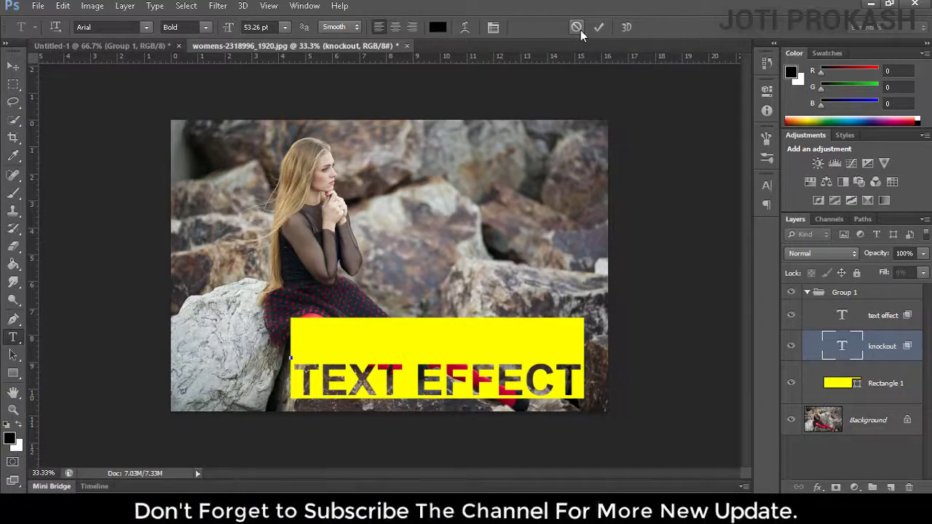
key(ctrl+v)
key(ctrl+Return)
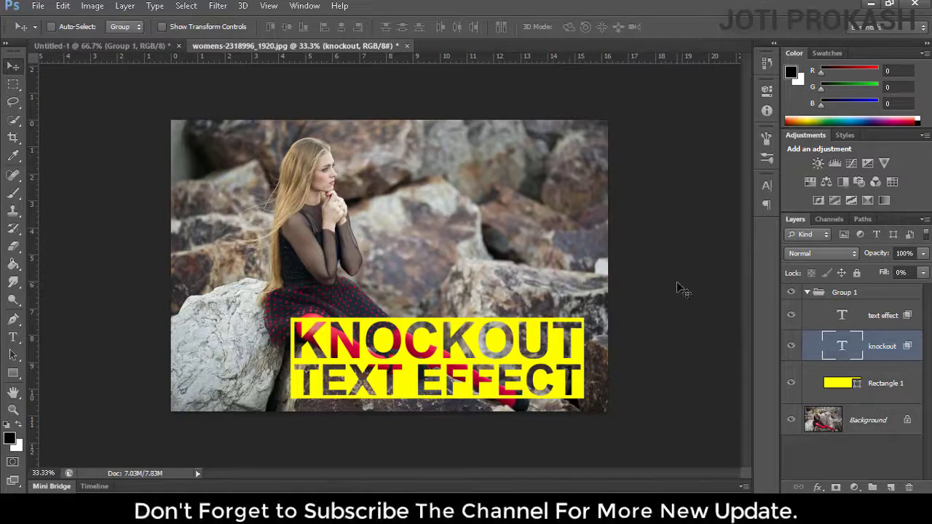